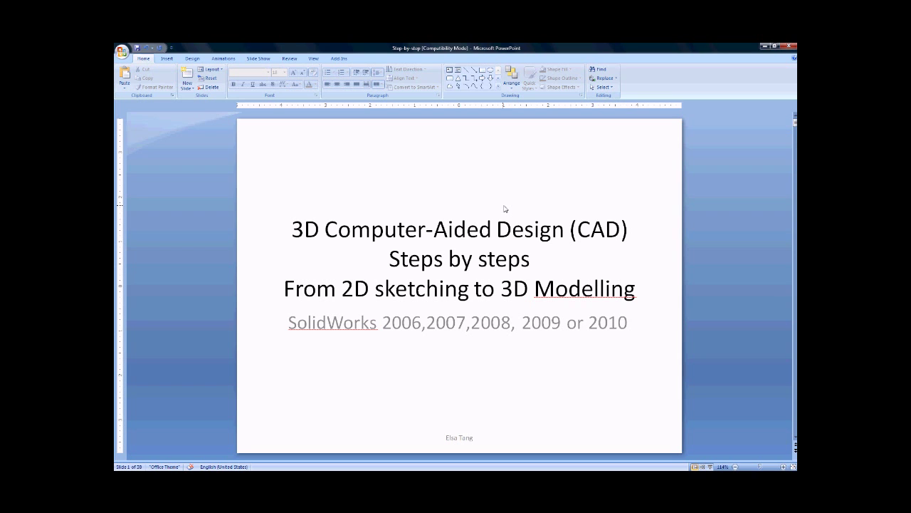
# - Switch to SolidWorks, close the open part and start creating a new document
pyautogui.moveTo(505, 470)
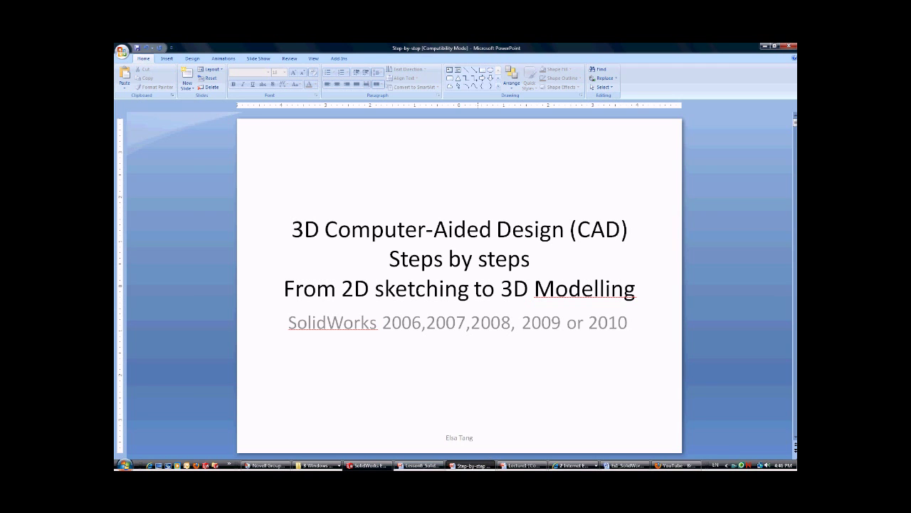
pyautogui.click(366, 465)
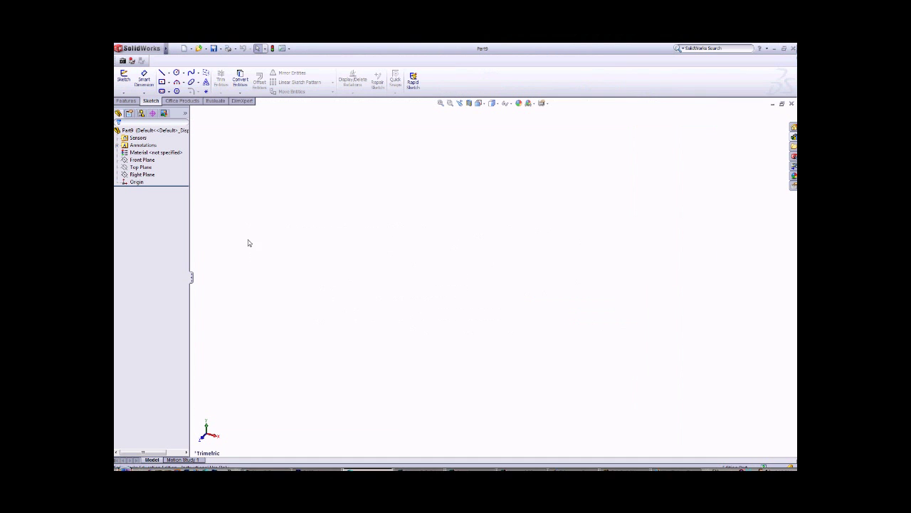
pyautogui.click(790, 104)
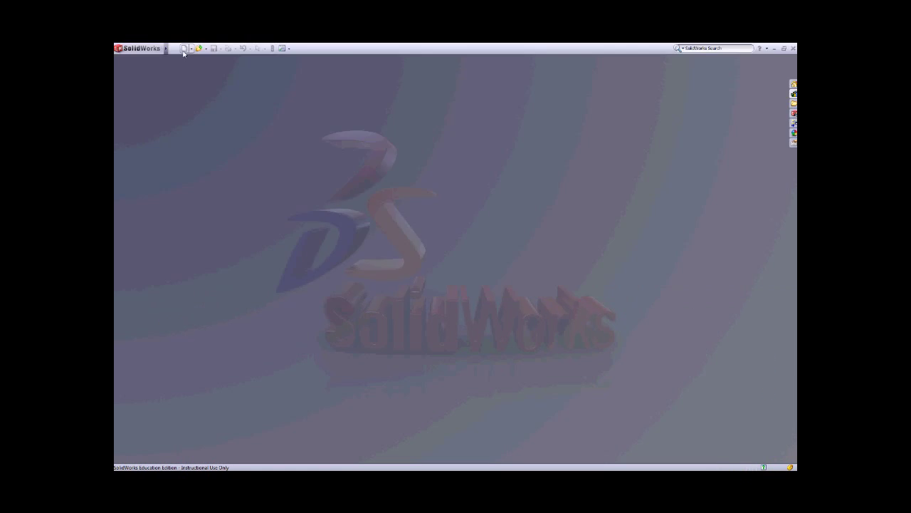
pyautogui.click(185, 50)
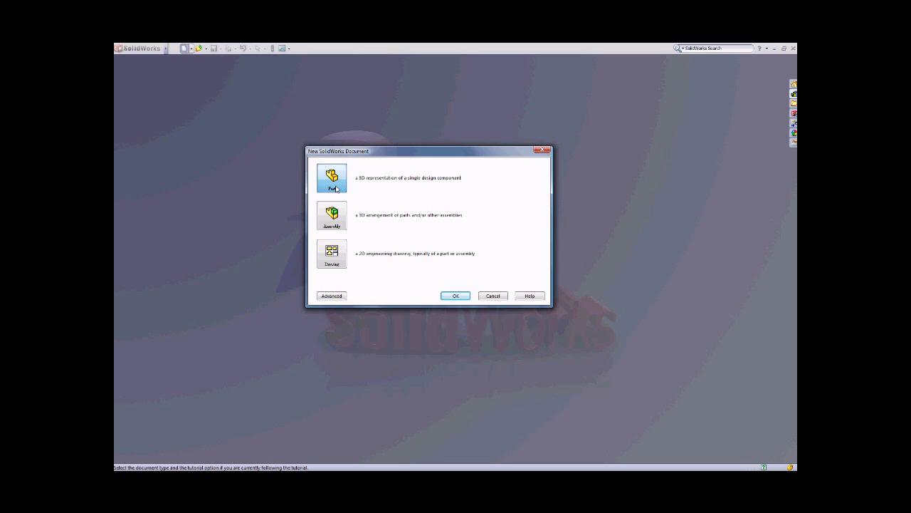
# - Switch to the Lecture1 presentation and review the bottom-up modelling slide from part files through assemblies to 2D engineering documentation
pyautogui.moveTo(396, 468)
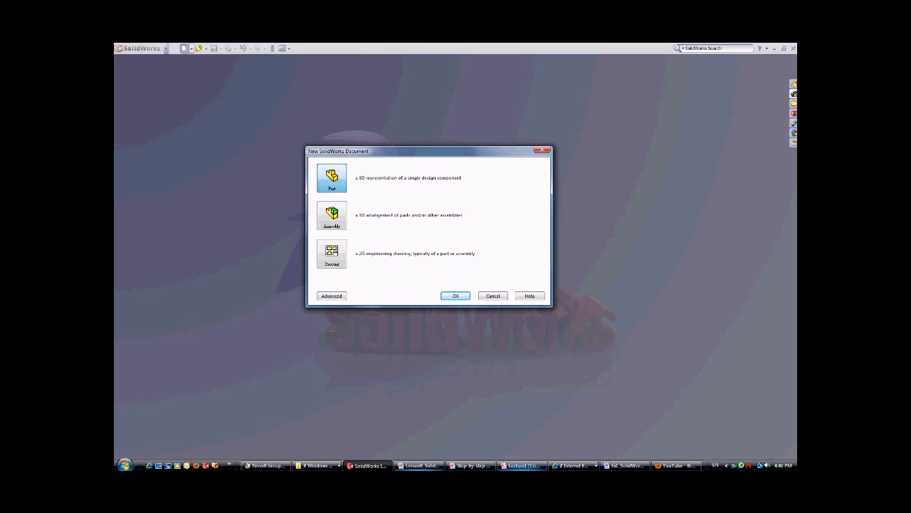
pyautogui.moveTo(522, 464)
pyautogui.click(520, 464)
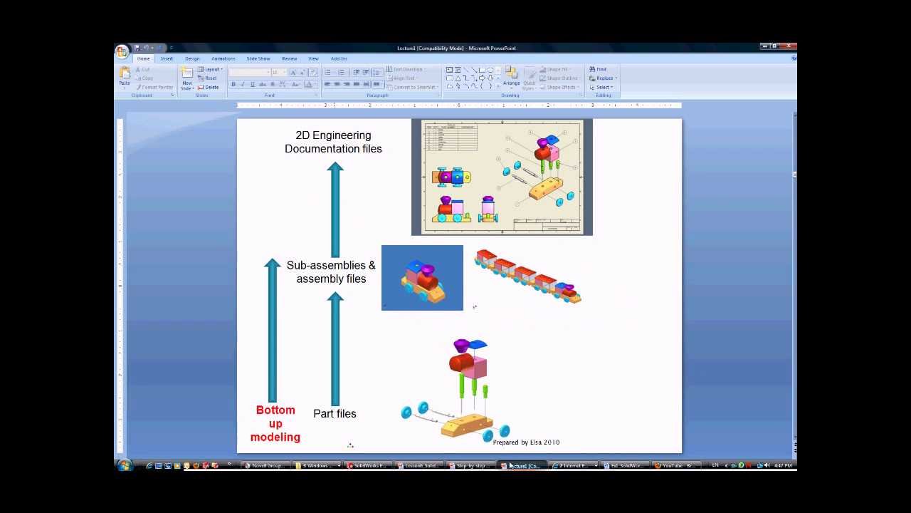
pyautogui.click(317, 411)
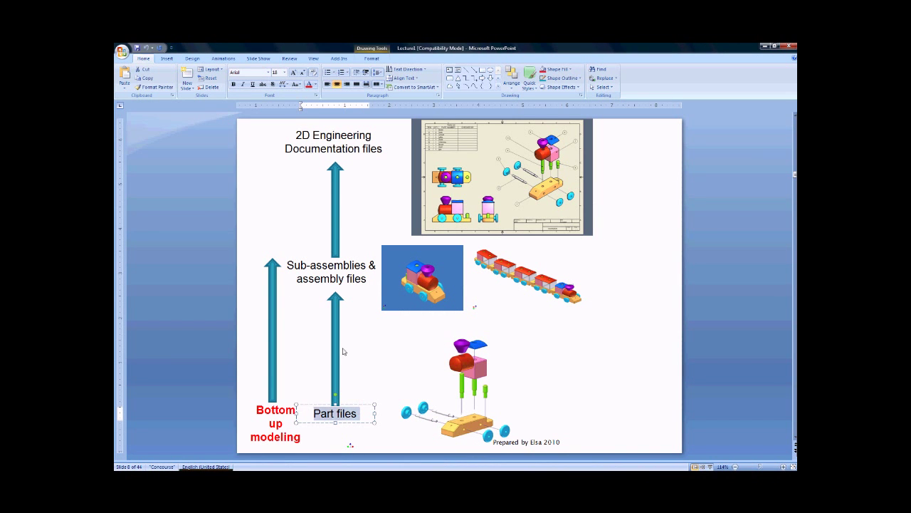
pyautogui.moveTo(300, 264); pyautogui.dragTo(364, 265)
pyautogui.moveTo(295, 134); pyautogui.dragTo(374, 151)
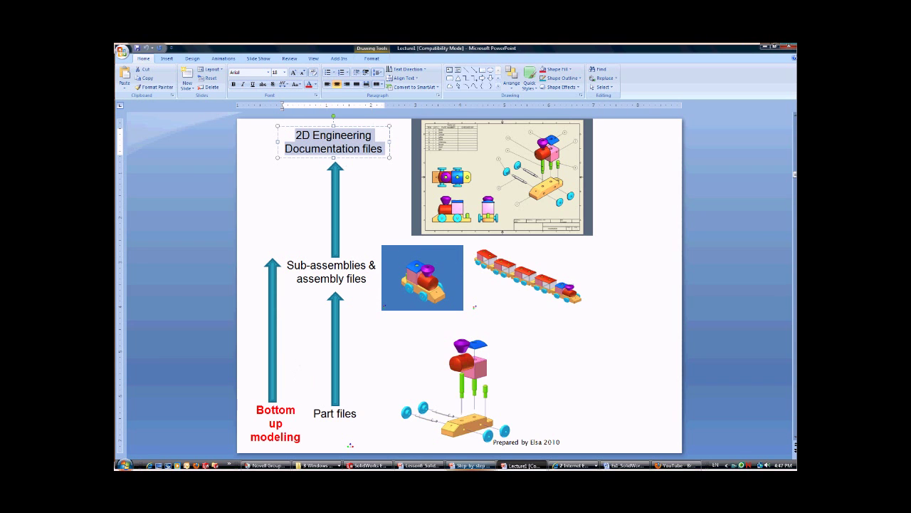
# - Return to SolidWorks and create the new document as a Part
pyautogui.click(361, 467)
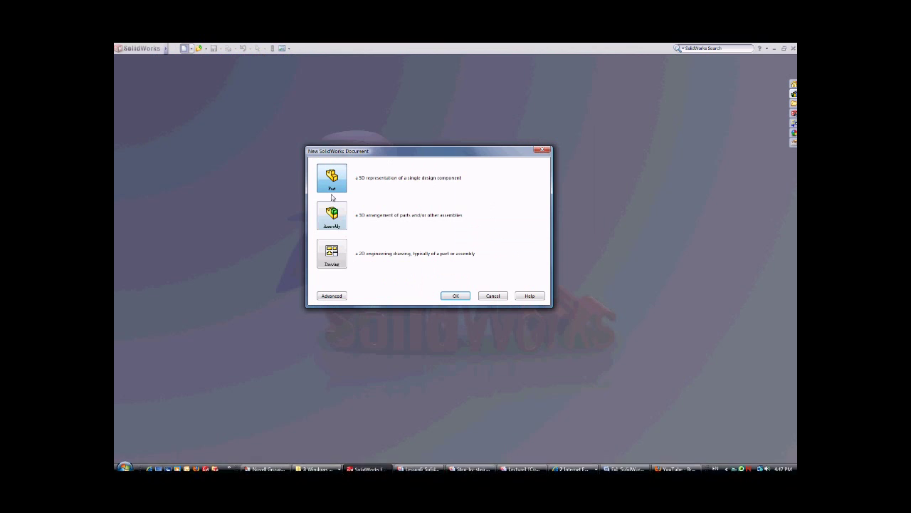
pyautogui.click(455, 295)
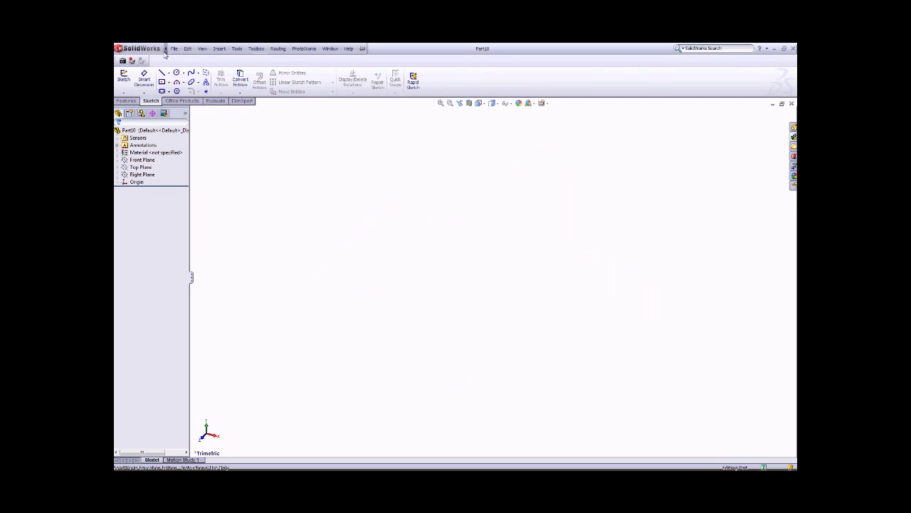
# - Survey the available file, view, insert, tools and help commands, including the list of sketch entities
pyautogui.click(174, 48)
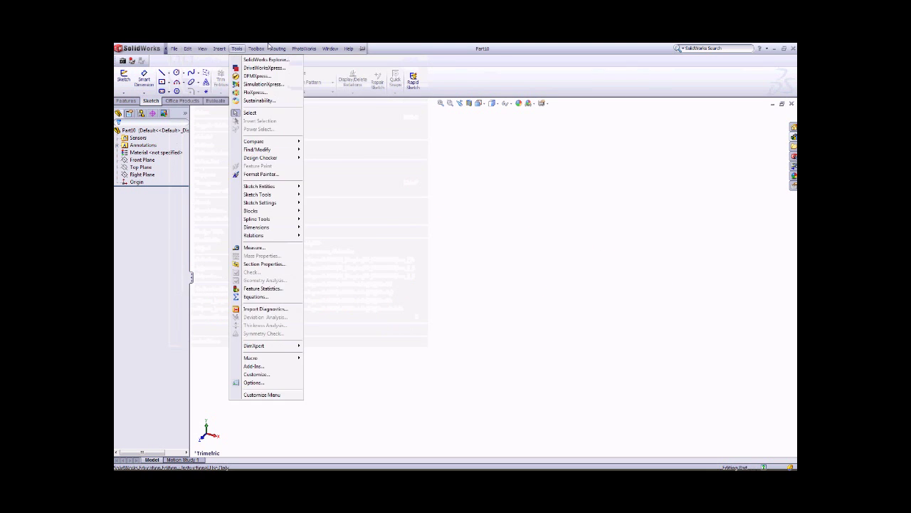
pyautogui.moveTo(341, 51)
pyautogui.moveTo(203, 50)
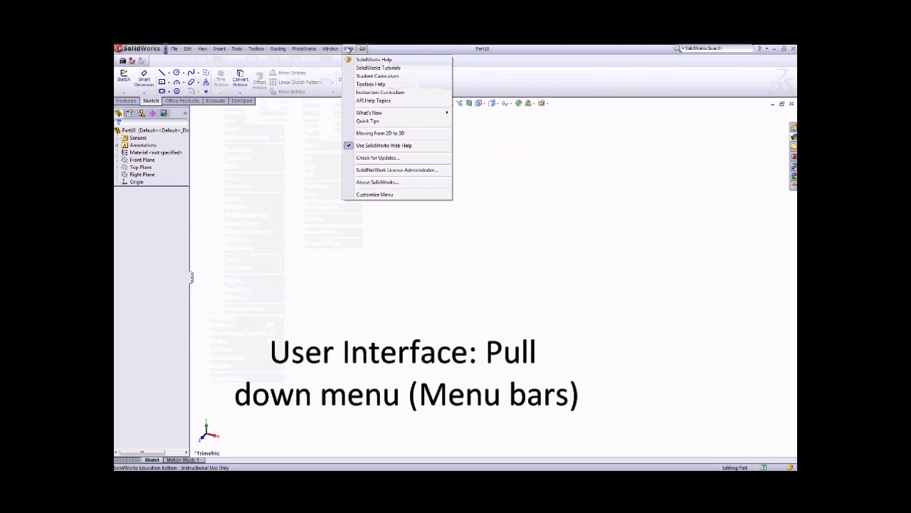
pyautogui.click(174, 49)
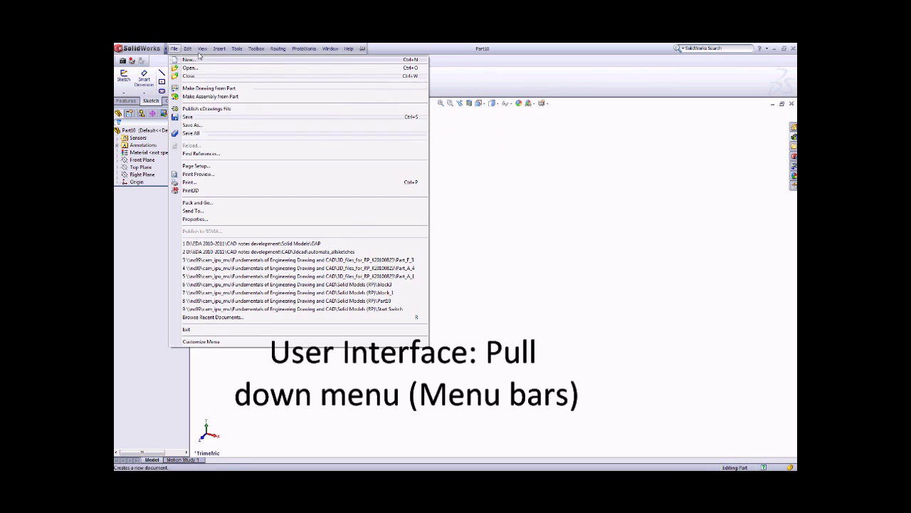
pyautogui.moveTo(202, 49)
pyautogui.moveTo(217, 88)
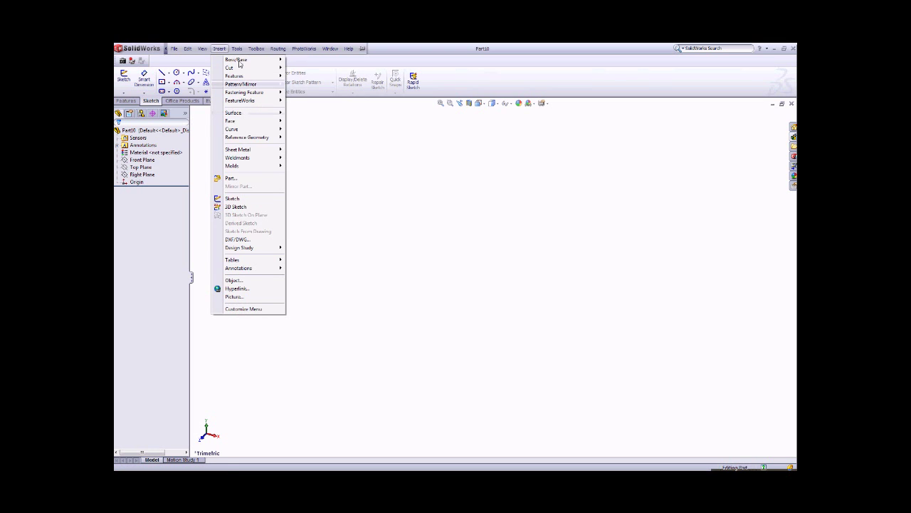
pyautogui.moveTo(264, 185)
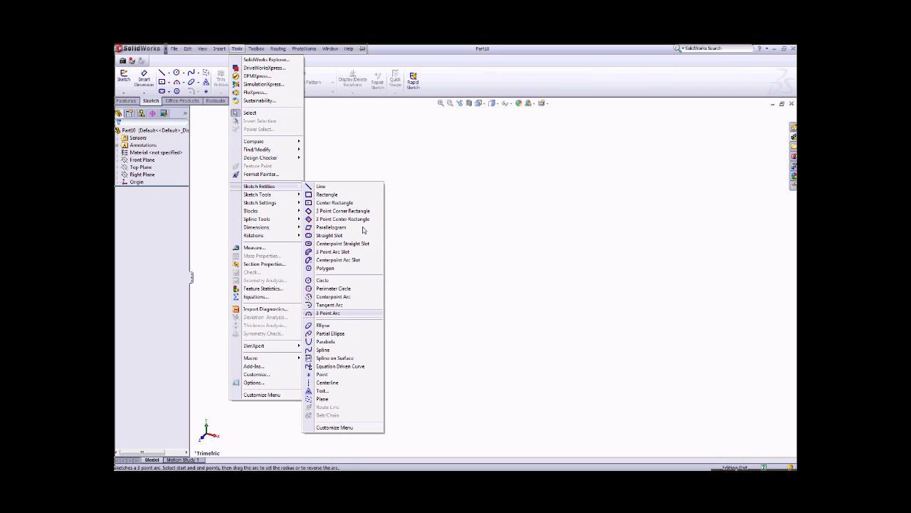
pyautogui.click(203, 54)
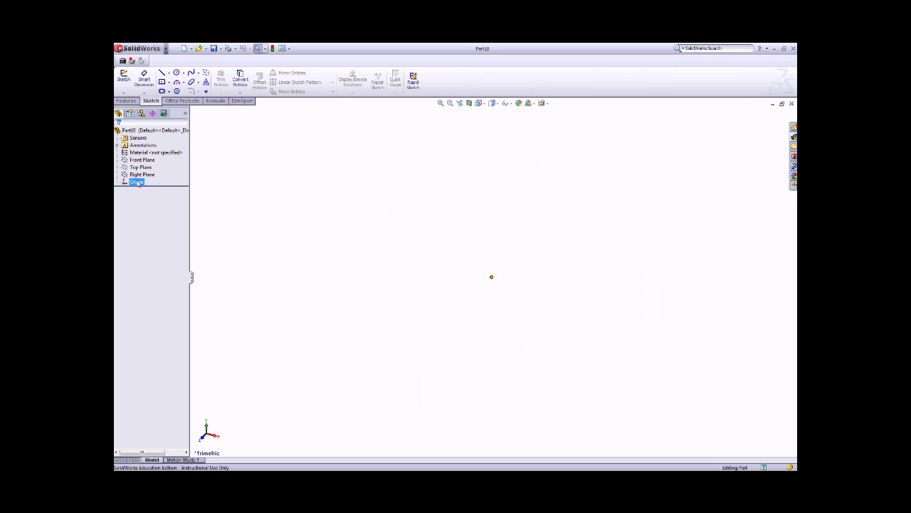
# - Survey the Features, Office Products, Evaluate and DimXpert tool sets and bring the sketch tools back up
pyautogui.click(125, 100)
pyautogui.click(183, 100)
pyautogui.click(217, 101)
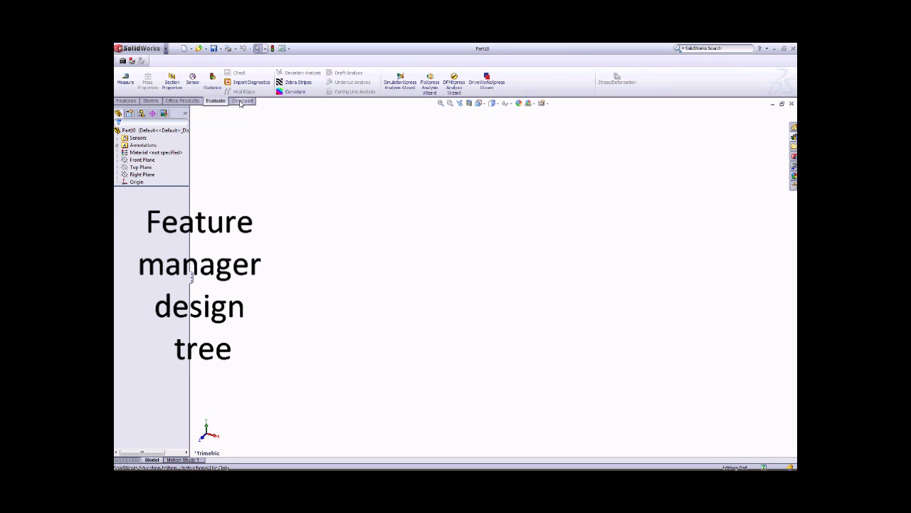
pyautogui.click(241, 101)
pyautogui.click(125, 100)
pyautogui.click(150, 100)
pyautogui.click(183, 101)
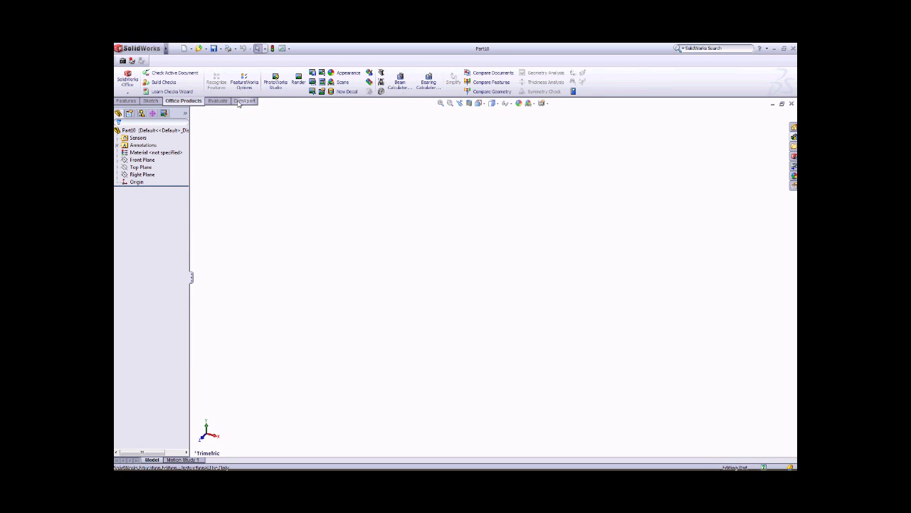
pyautogui.click(219, 101)
pyautogui.click(242, 100)
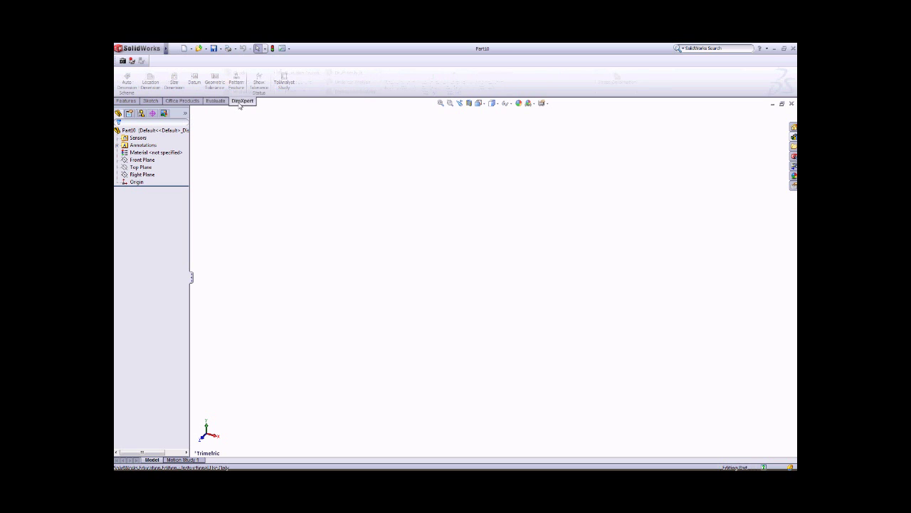
pyautogui.click(154, 102)
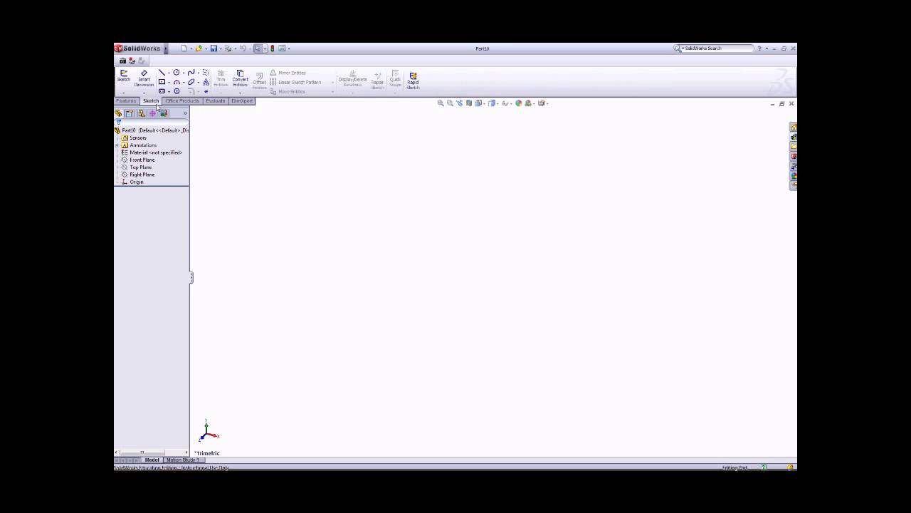
# - Start a new 2D sketch on the Top Plane
pyautogui.click(142, 167)
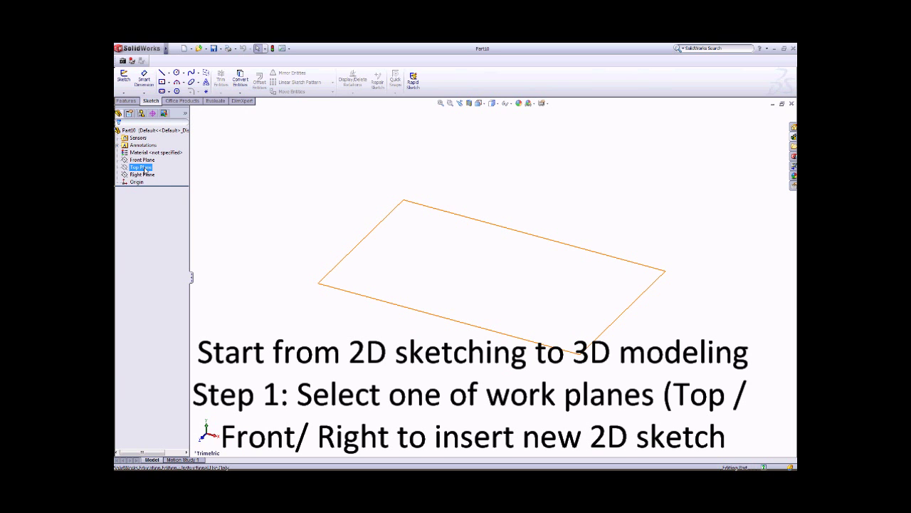
pyautogui.rightClick(145, 168)
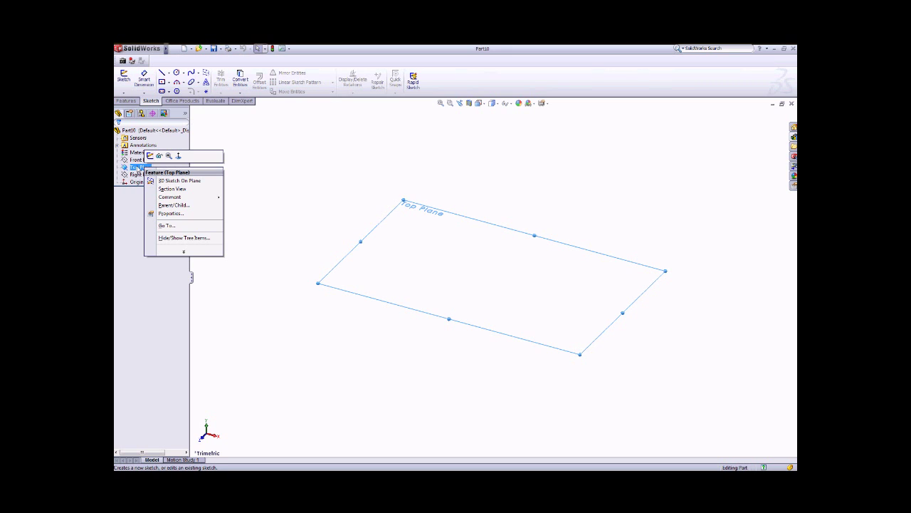
pyautogui.click(136, 168)
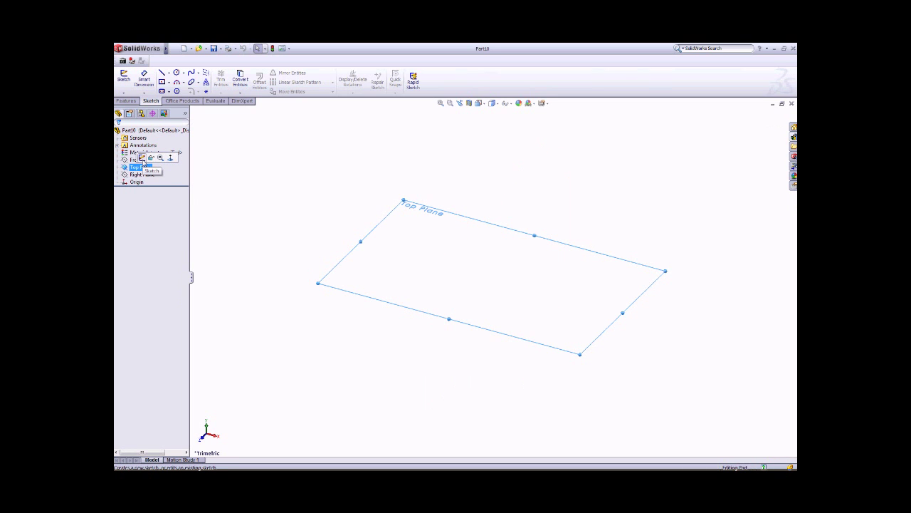
pyautogui.click(142, 158)
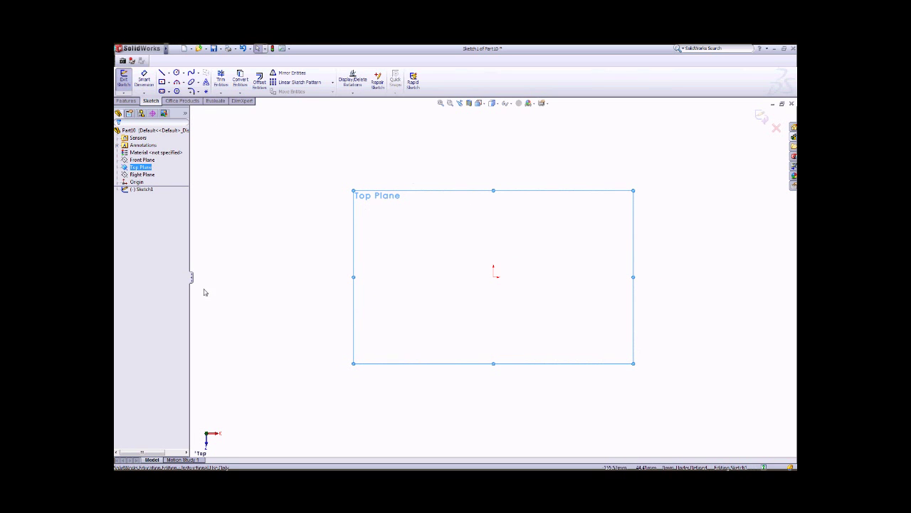
pyautogui.click(140, 190)
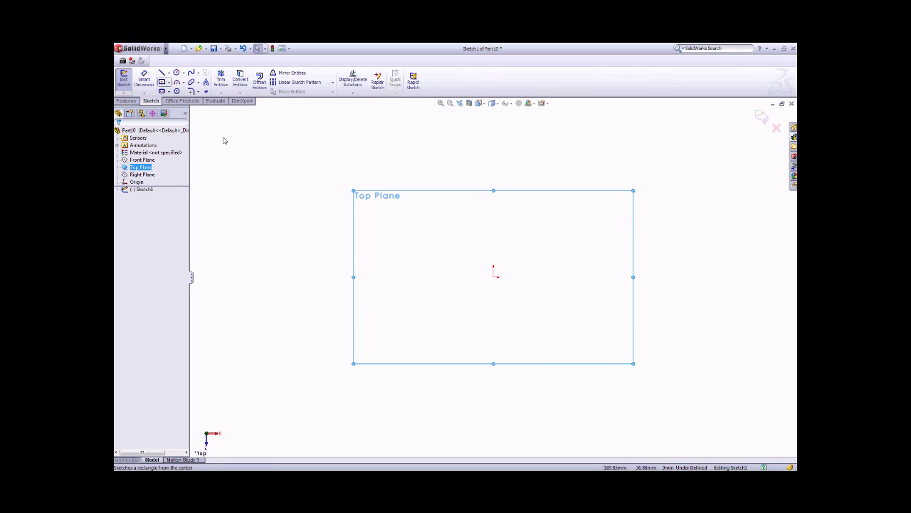
pyautogui.click(234, 48)
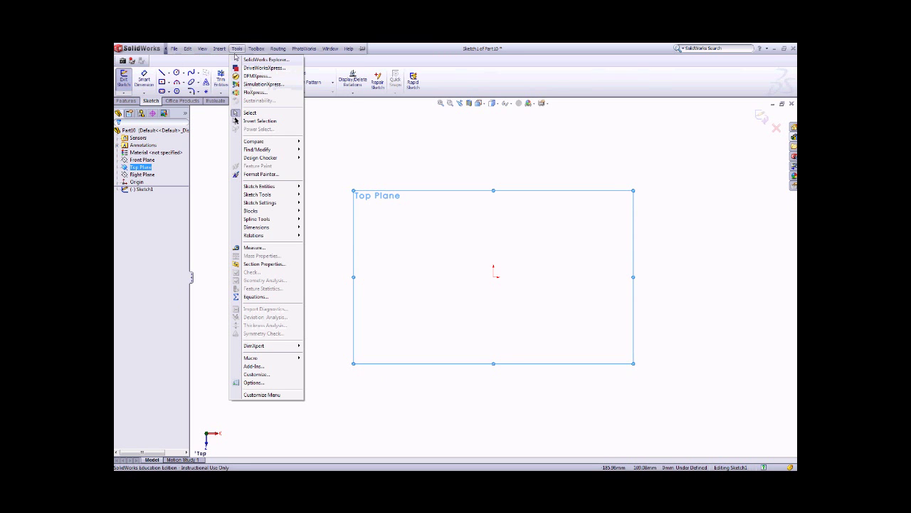
pyautogui.moveTo(275, 188)
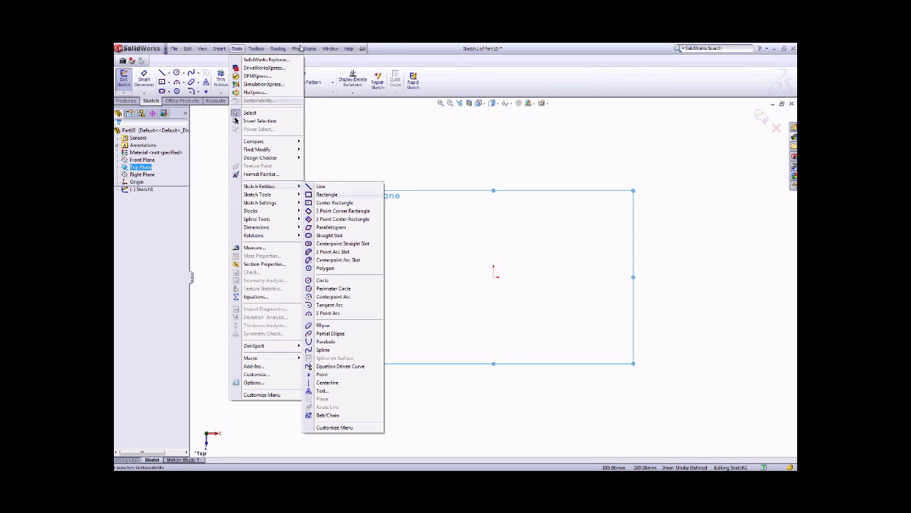
pyautogui.click(329, 235)
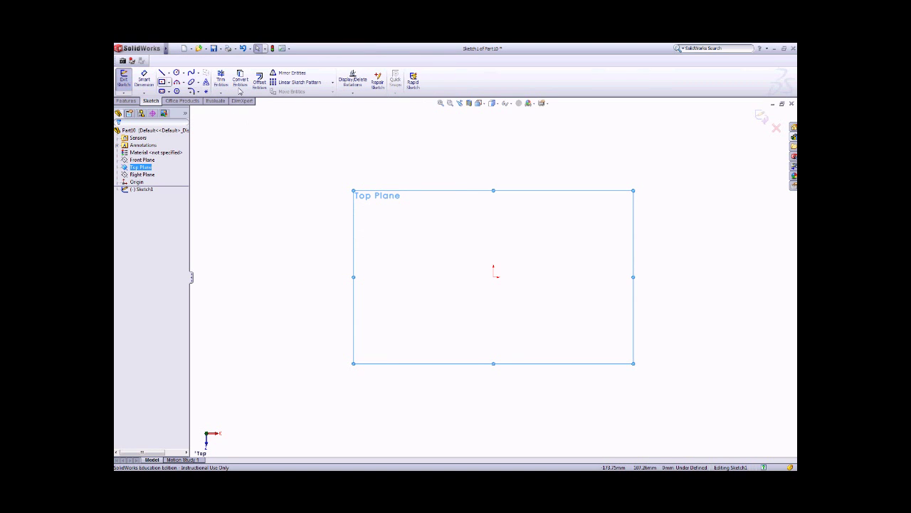
pyautogui.moveTo(149, 52)
pyautogui.click(236, 49)
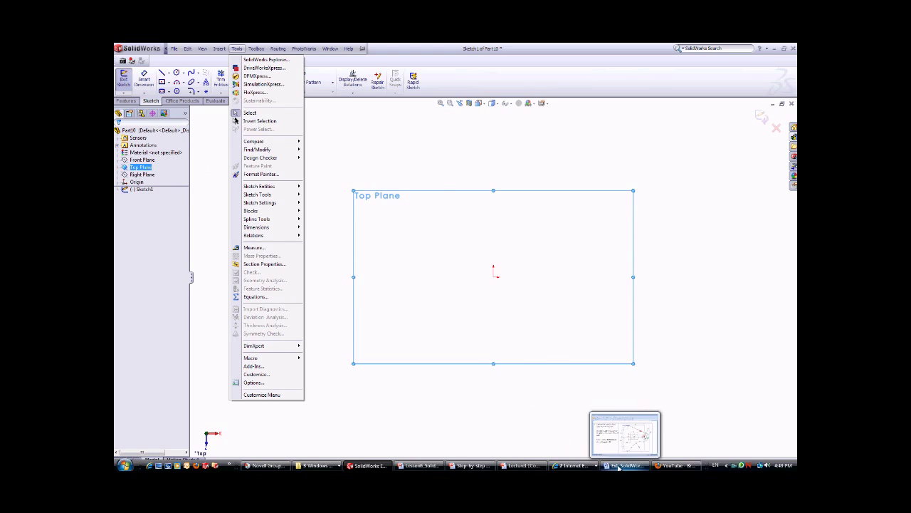
# - Examine the dimensioned profile drawing in the Word exercise document, then return to the SolidWorks sketch
pyautogui.click(625, 466)
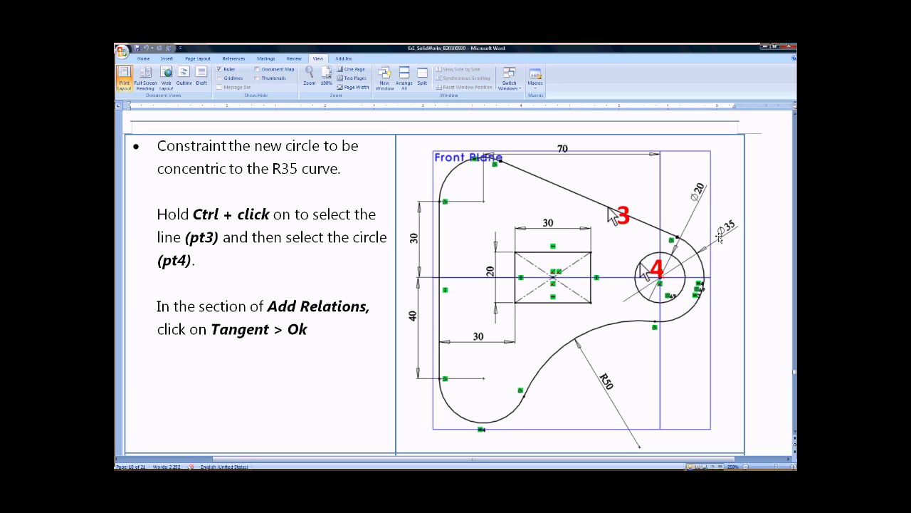
pyautogui.moveTo(526, 464)
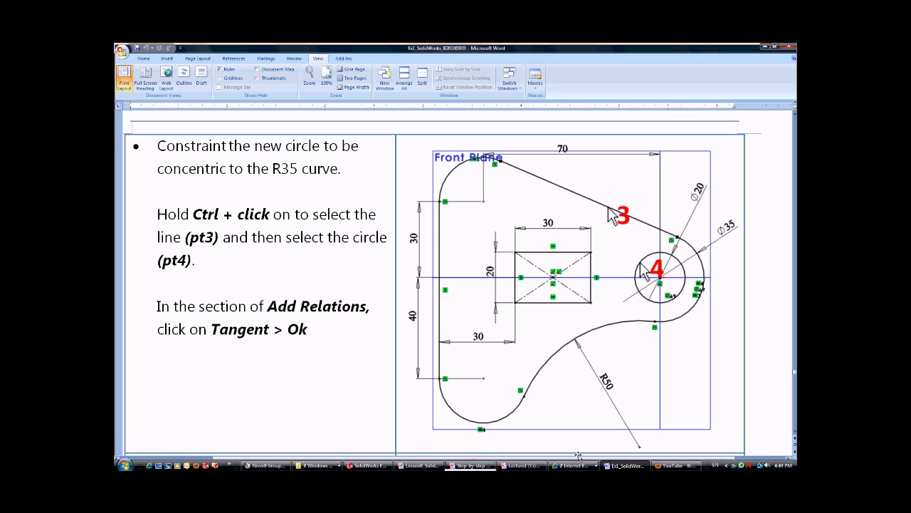
pyautogui.click(331, 417)
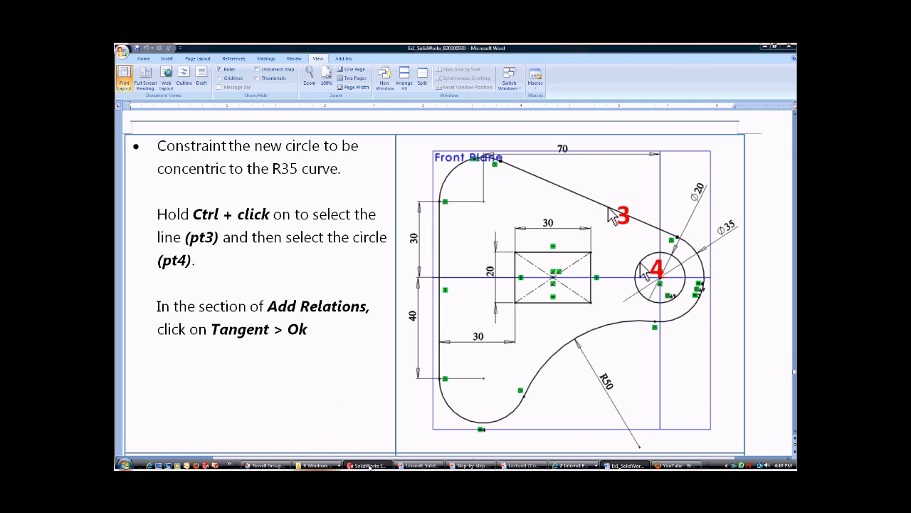
# - Sketch a circle centred on the origin with a radius of about 25 mm
pyautogui.press('c')
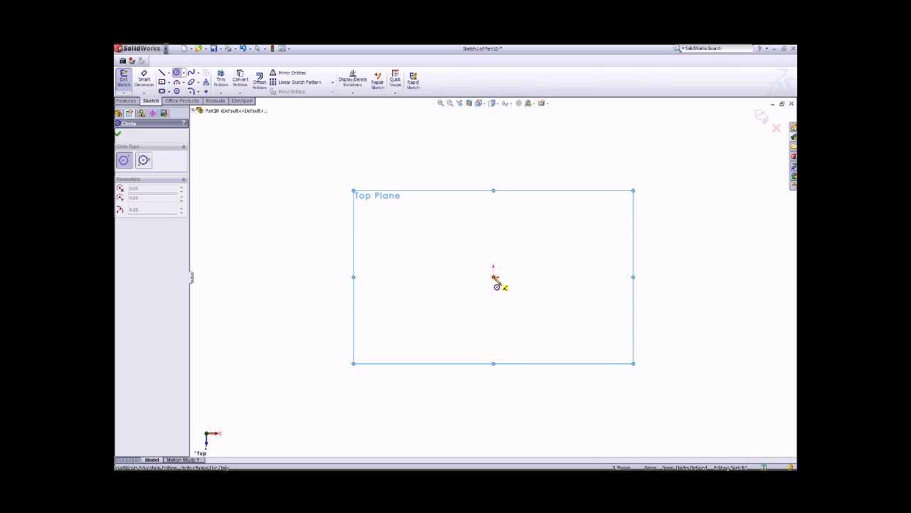
pyautogui.click(493, 277)
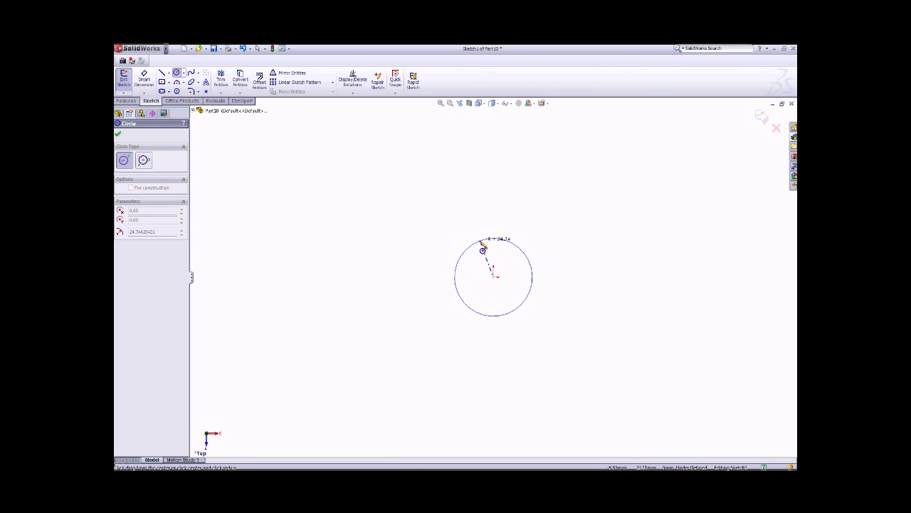
pyautogui.click(483, 250)
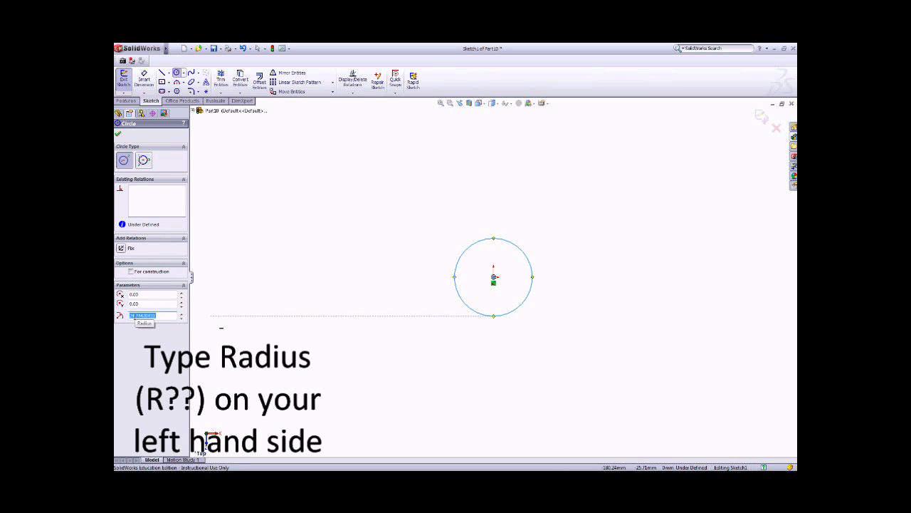
# - Set the radius of the circle at the origin to 35/2 mm and finish the circle
pyautogui.write('35/2')
pyautogui.press('Return')
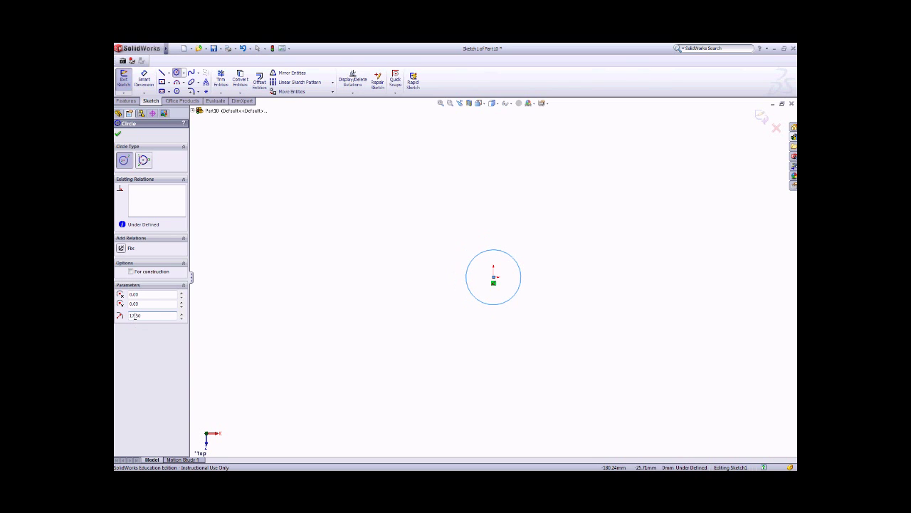
pyautogui.click(118, 136)
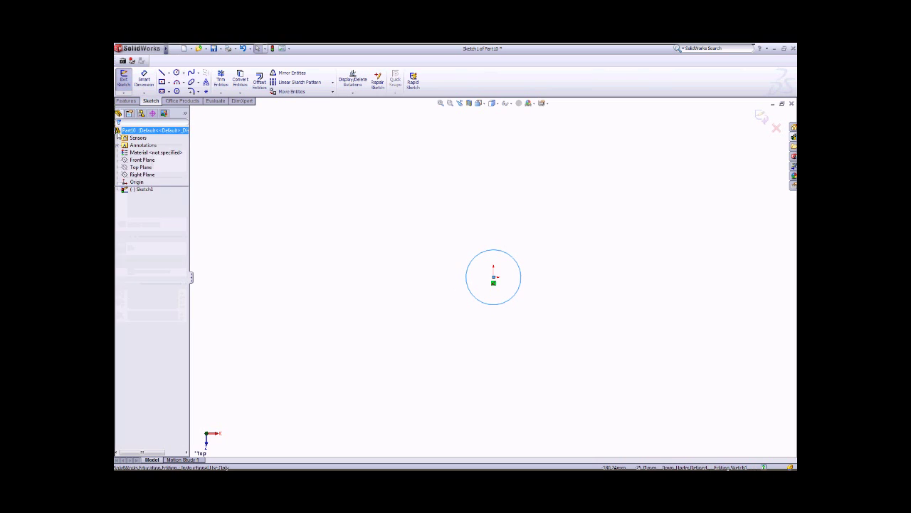
# - Add a 35 mm diameter Smart Dimension to the circle at the origin
pyautogui.click(144, 79)
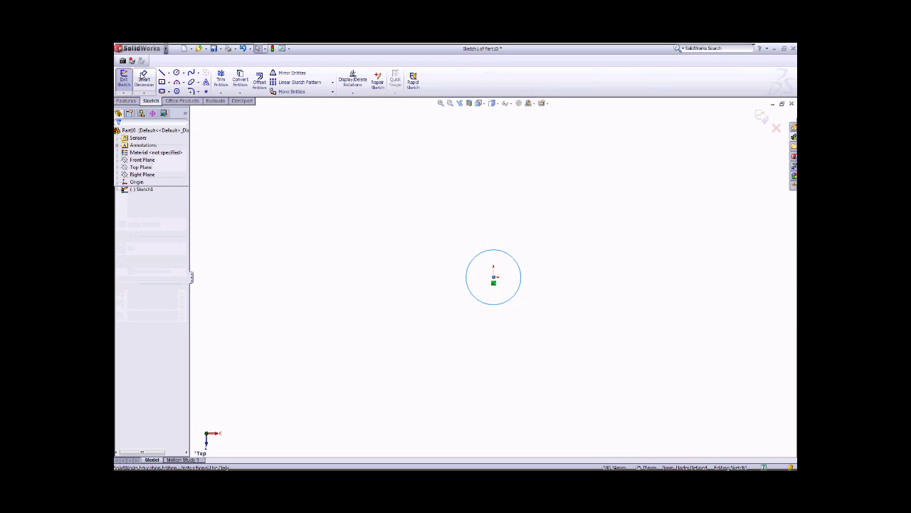
pyautogui.click(515, 260)
pyautogui.click(550, 242)
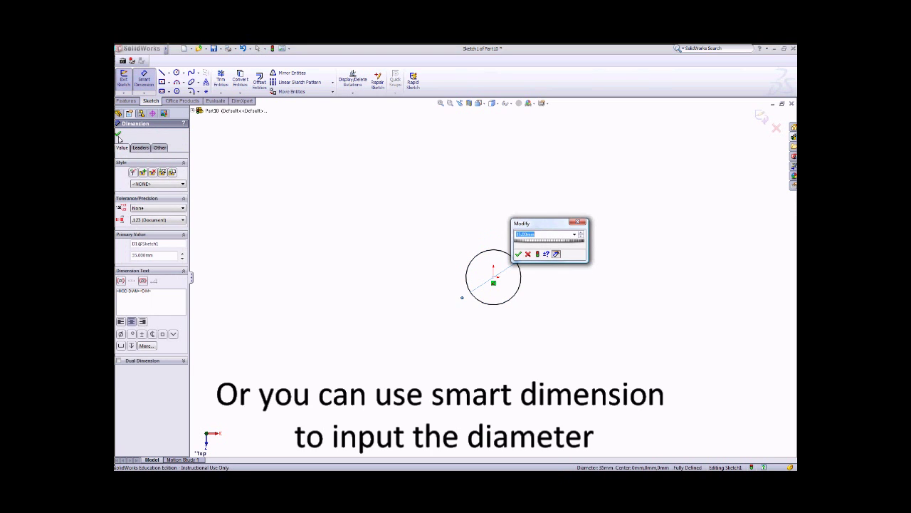
pyautogui.click(518, 254)
pyautogui.press('Escape')
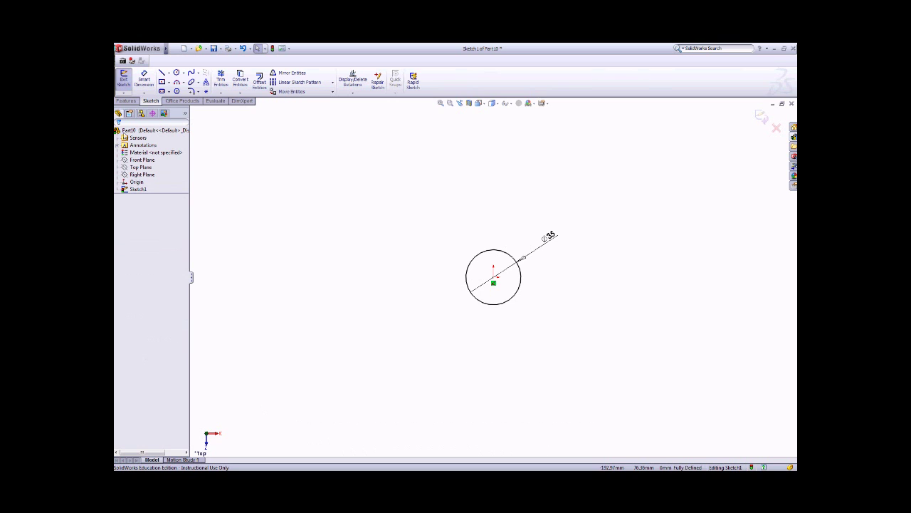
# - Sketch two vertically aligned smaller circles about 87 mm left of the origin, one above and one below its level
pyautogui.click(176, 72)
pyautogui.click(358, 190)
pyautogui.click(356, 168)
pyautogui.press('Escape')
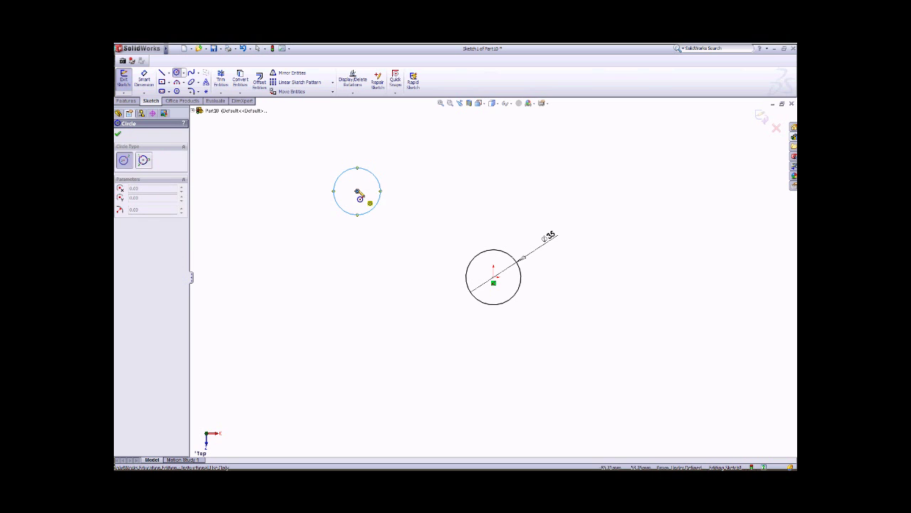
pyautogui.click(357, 324)
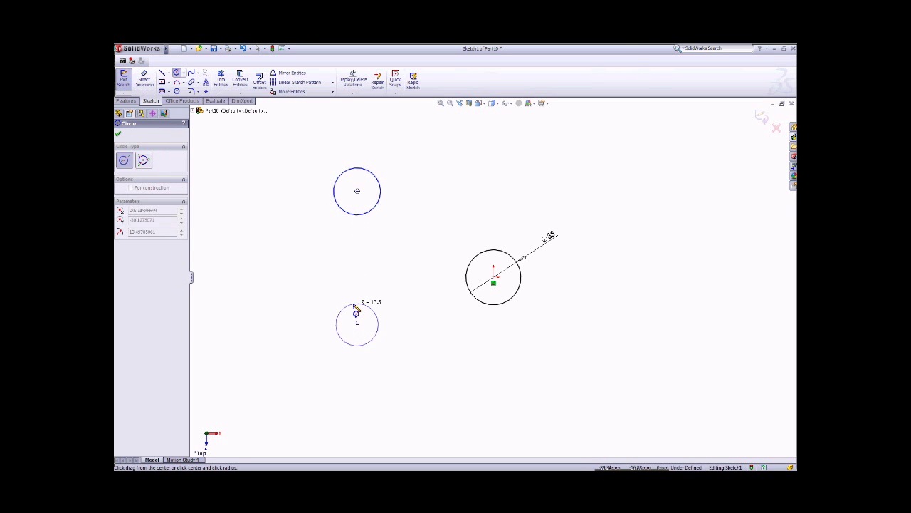
pyautogui.click(350, 300)
pyautogui.press('Escape')
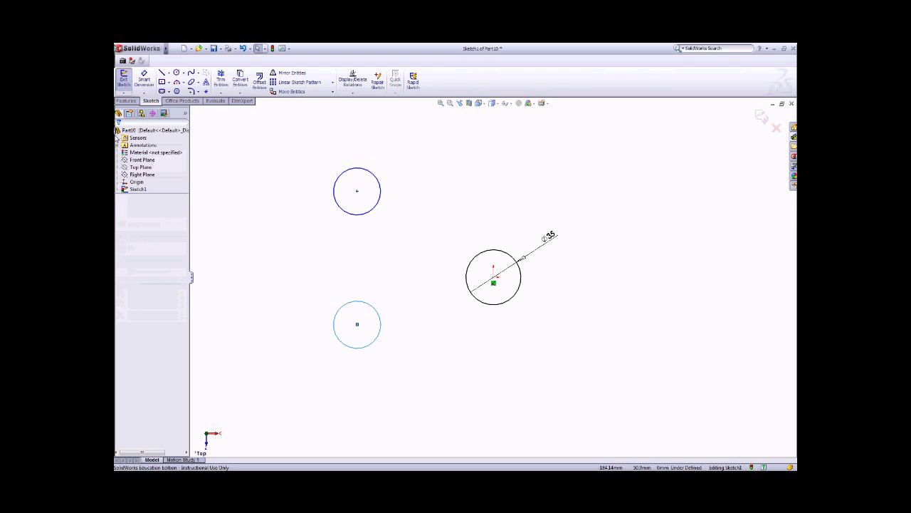
# - Check the dimensioned profile drawing in the Word exercise document again, then switch back to the SolidWorks sketch
pyautogui.click(621, 465)
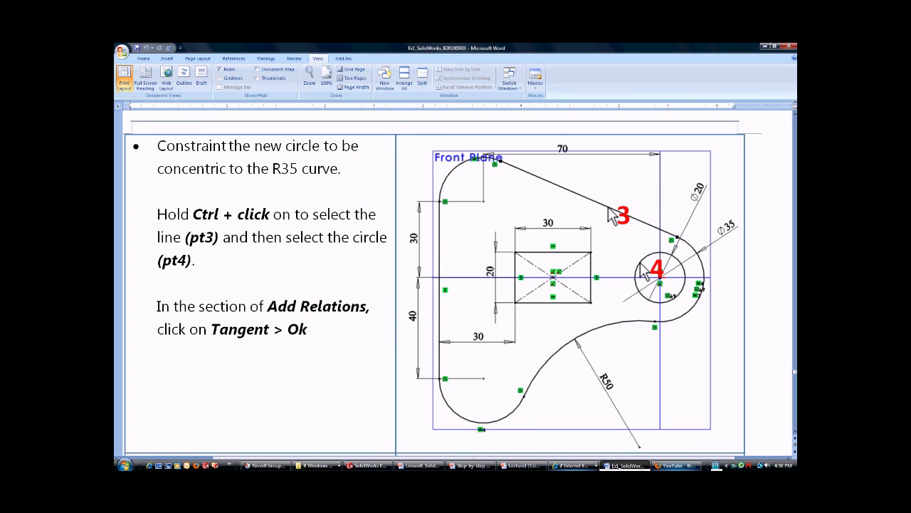
pyautogui.moveTo(472, 465)
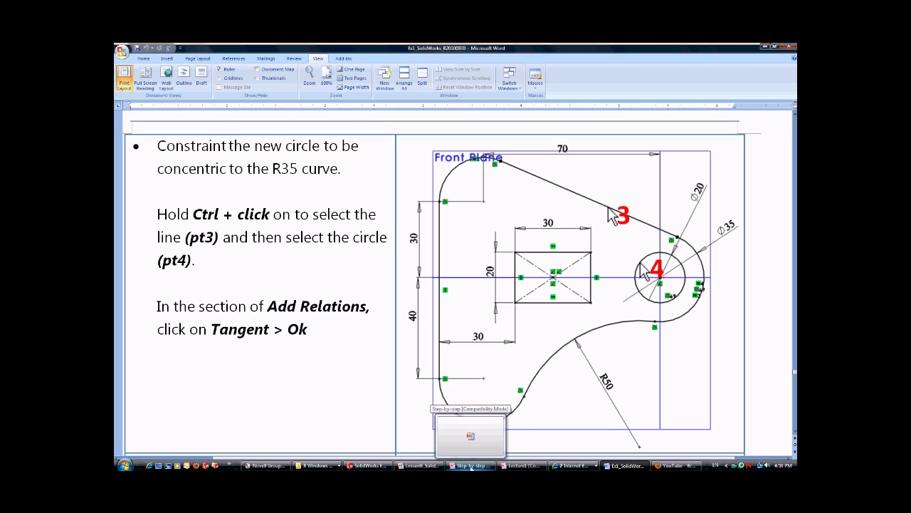
pyautogui.click(368, 465)
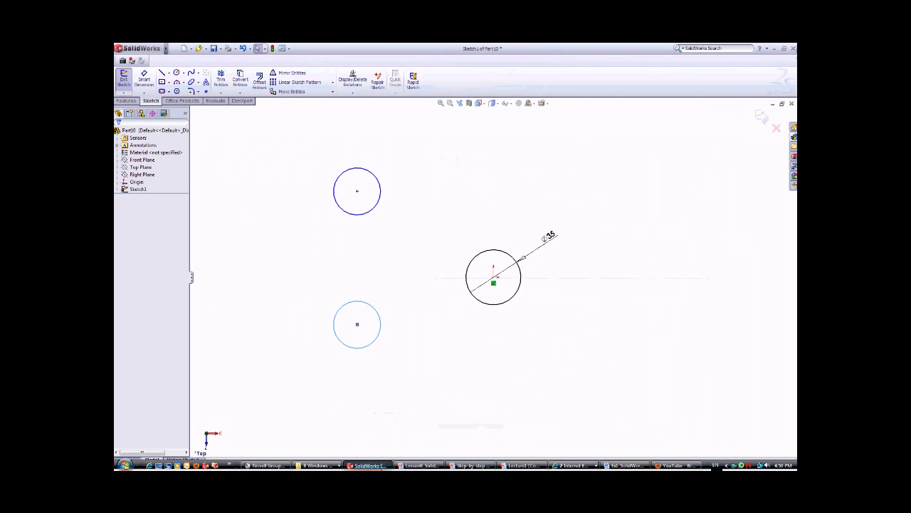
# - Add an Equal relation between the lower-left circle and the 35 mm circle at the origin
pyautogui.rightClick(257, 151)
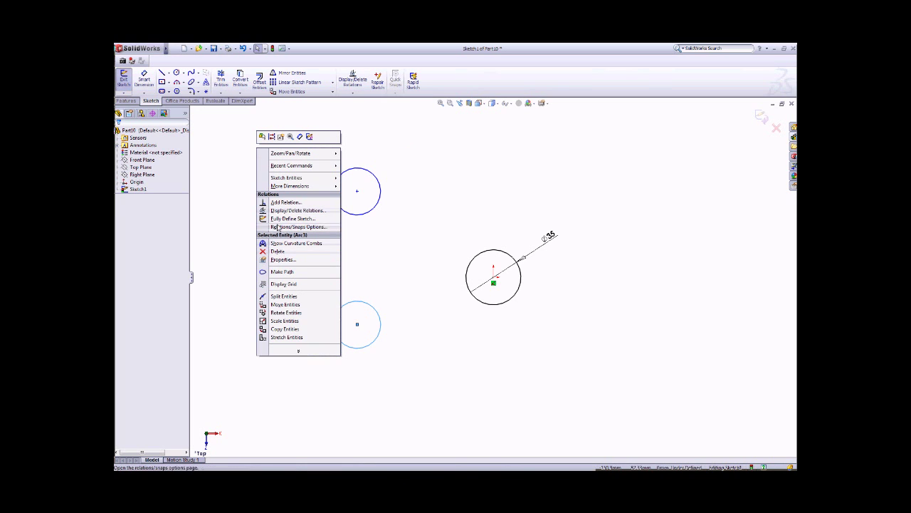
pyautogui.click(285, 202)
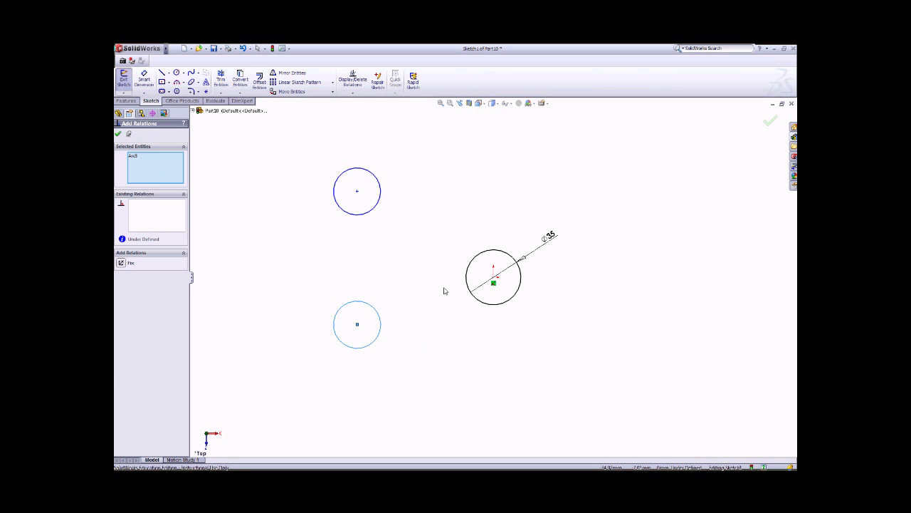
pyautogui.click(469, 284)
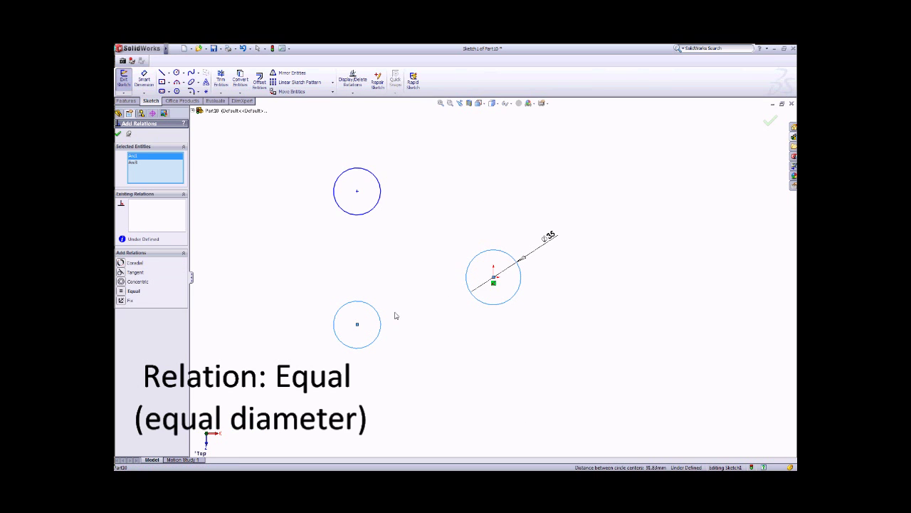
pyautogui.click(123, 292)
pyautogui.moveTo(366, 347)
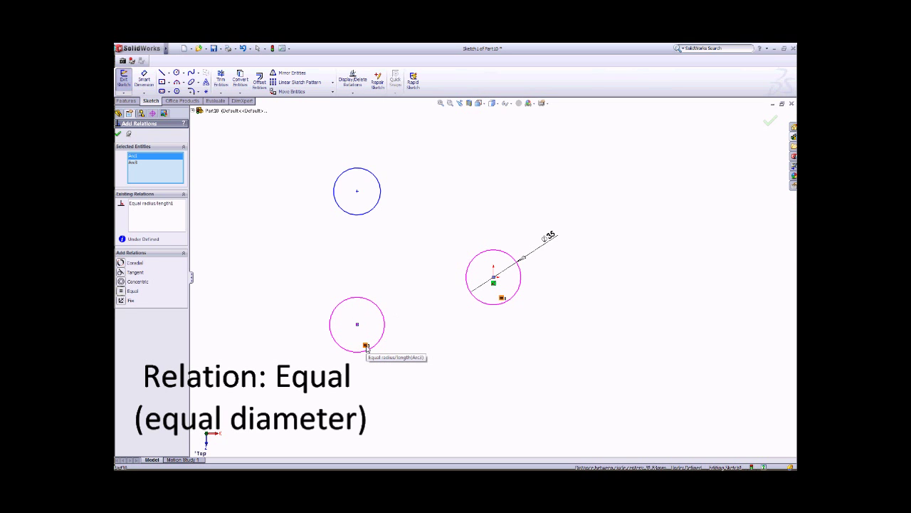
pyautogui.press('Escape')
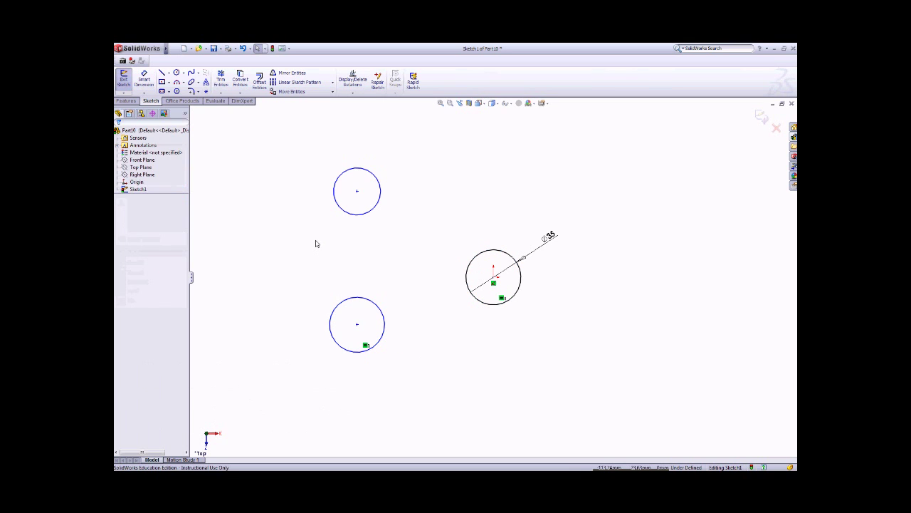
# - Add an Equal relation between the upper-left circle and the 35 mm circle at the origin
pyautogui.rightClick(258, 190)
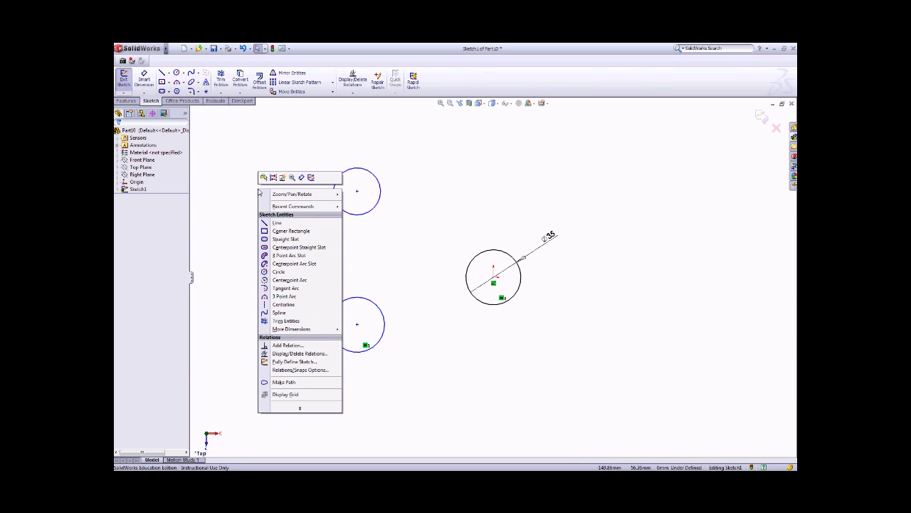
pyautogui.click(294, 346)
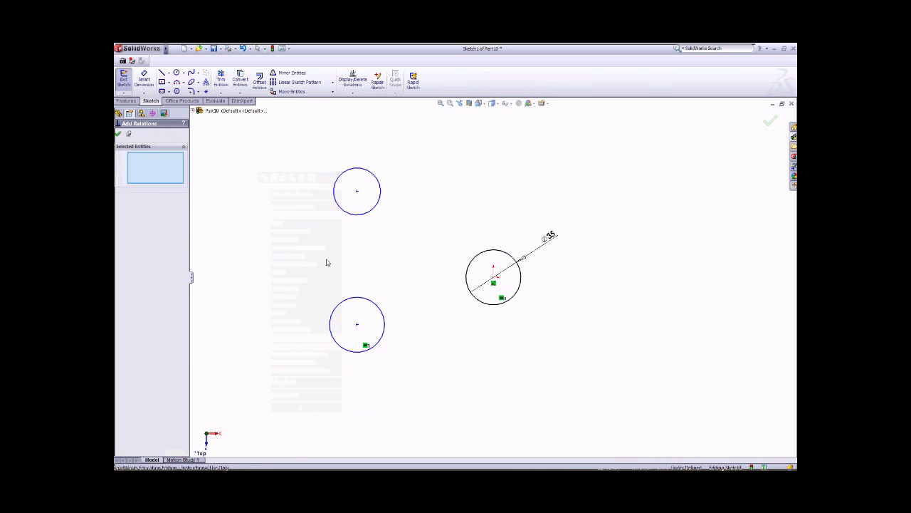
pyautogui.click(358, 215)
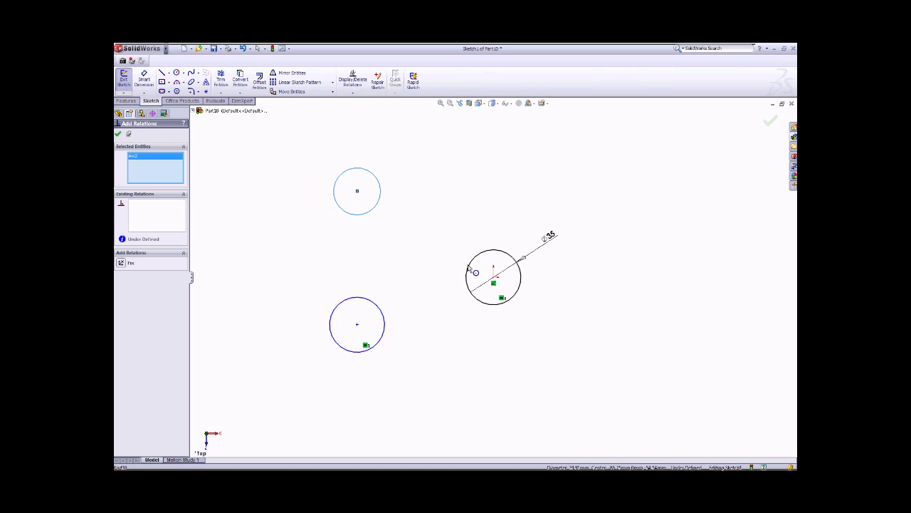
pyautogui.click(467, 269)
pyautogui.click(122, 291)
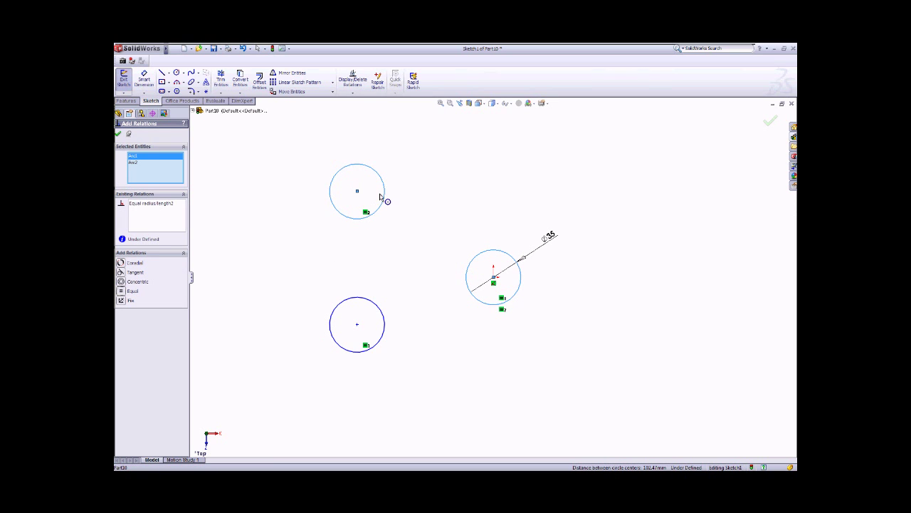
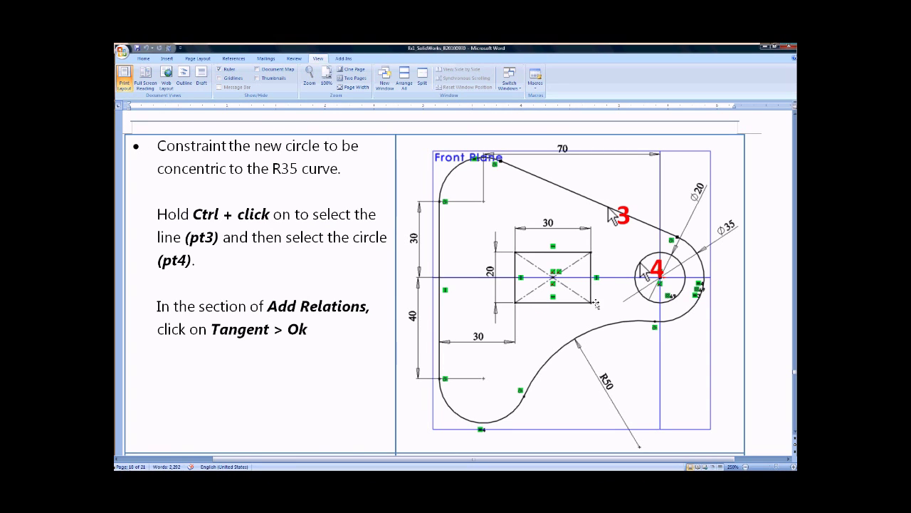
# - Dimension the vertical distance between the origin and the lower-left circle's centre as 40 mm
pyautogui.moveTo(619, 469)
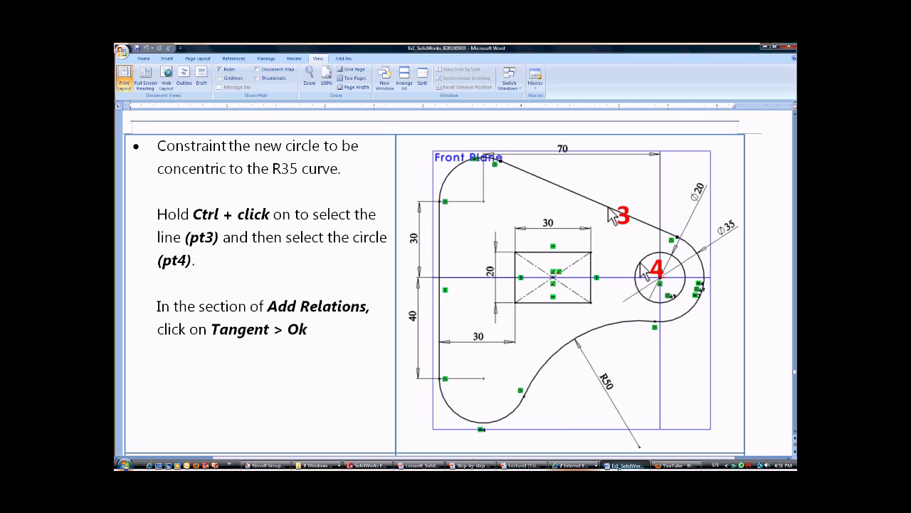
pyautogui.moveTo(265, 465)
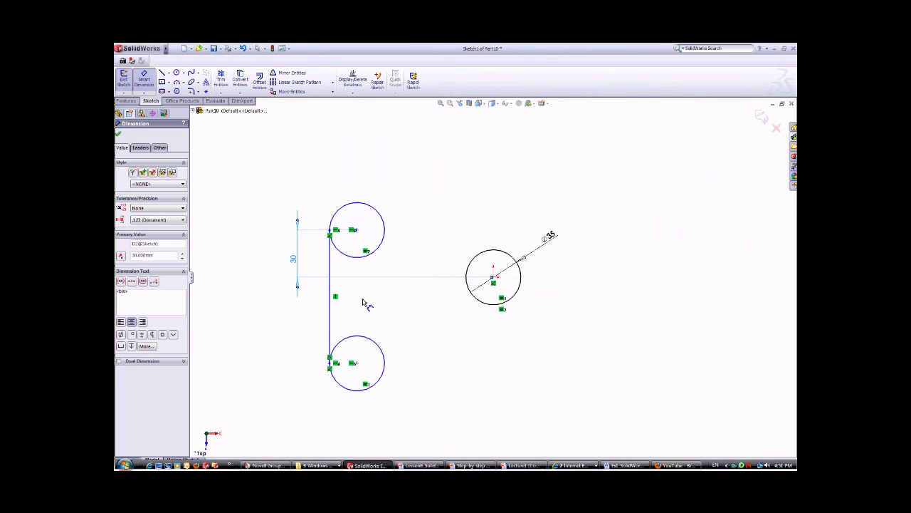
pyautogui.click(119, 133)
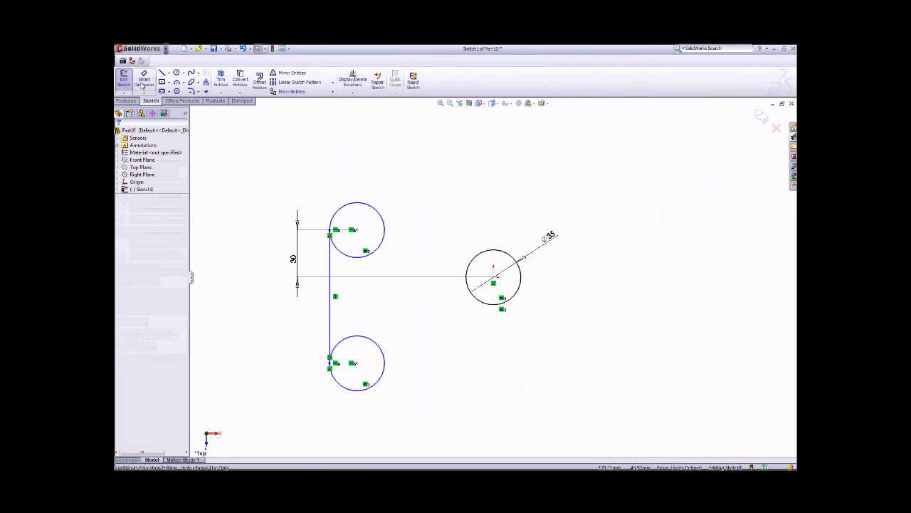
pyautogui.click(494, 277)
pyautogui.click(357, 363)
pyautogui.click(273, 316)
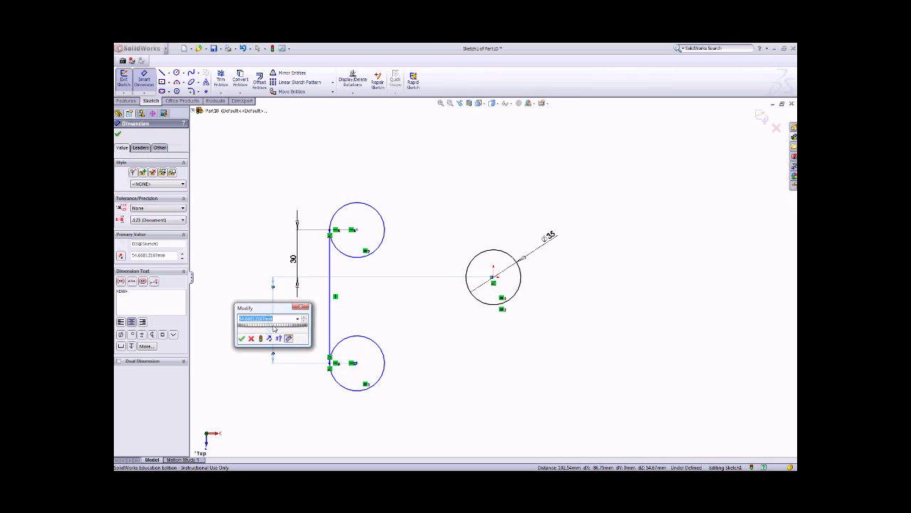
pyautogui.write('40')
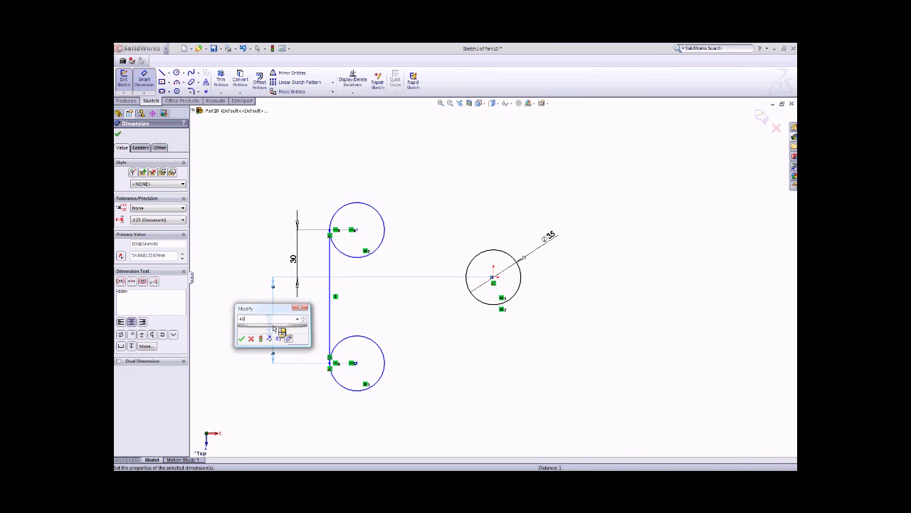
pyautogui.press('Return')
pyautogui.click(120, 134)
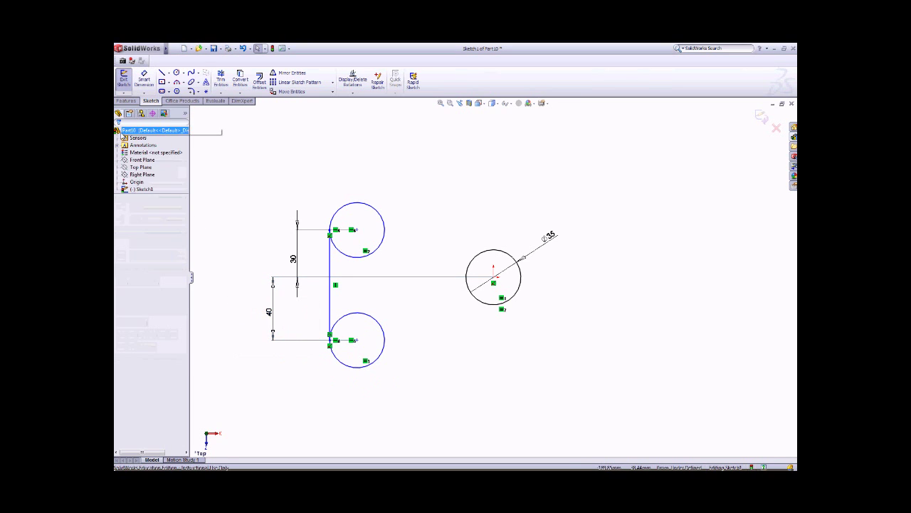
# - Dimension the horizontal distance between the upper-left circle's centre and the origin as 70 mm
pyautogui.click(357, 230)
pyautogui.click(493, 277)
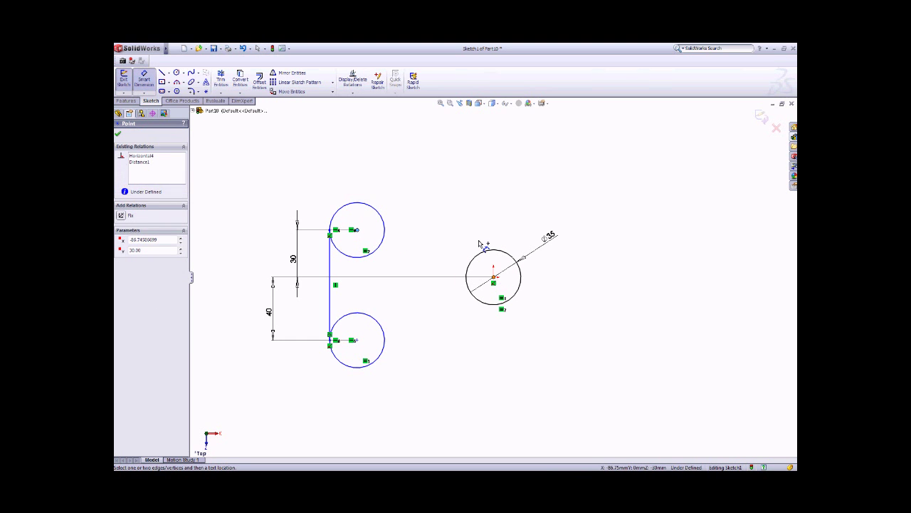
pyautogui.click(463, 186)
pyautogui.write('70')
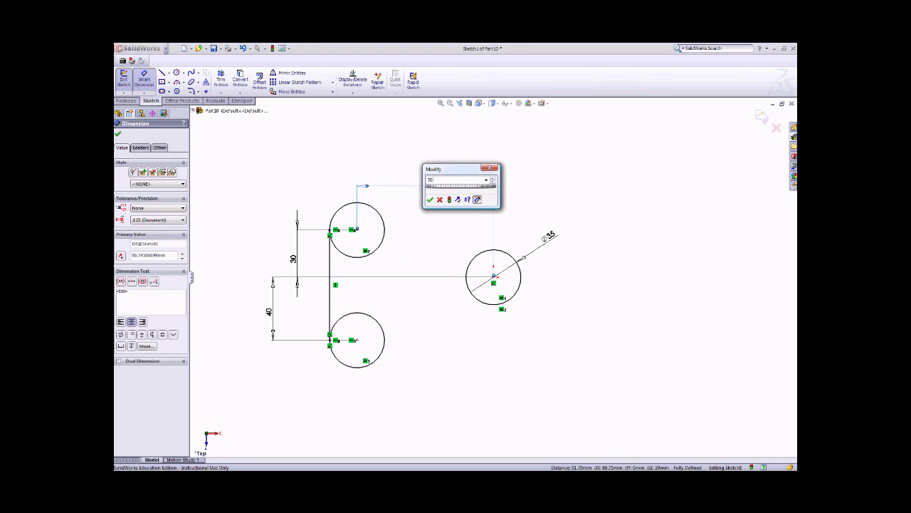
pyautogui.press('Return')
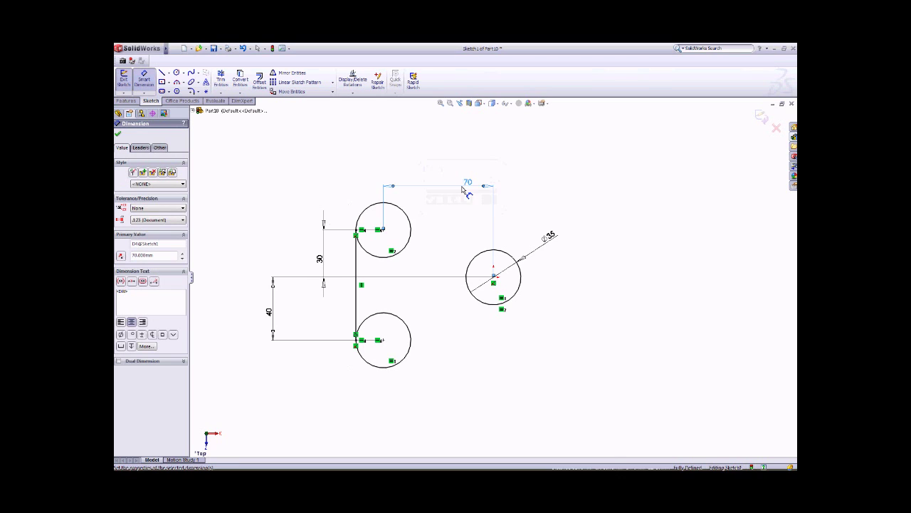
pyautogui.click(119, 135)
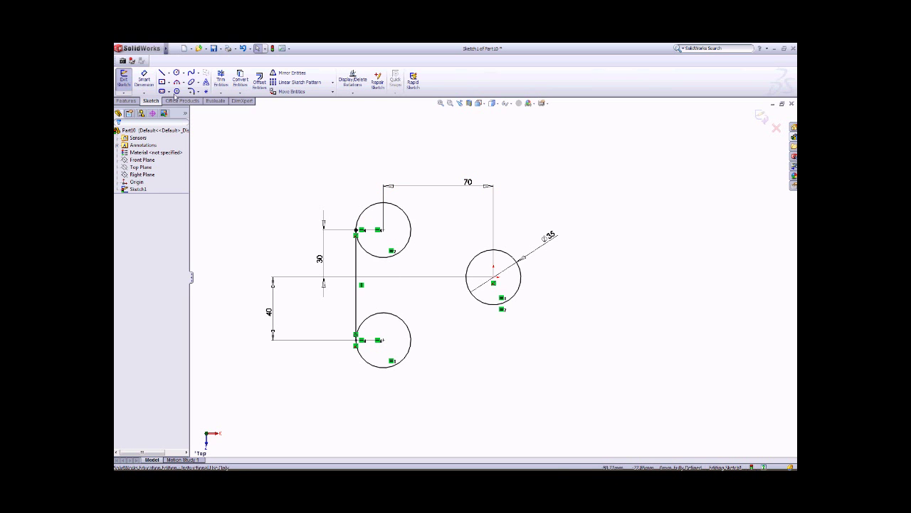
pyautogui.click(177, 74)
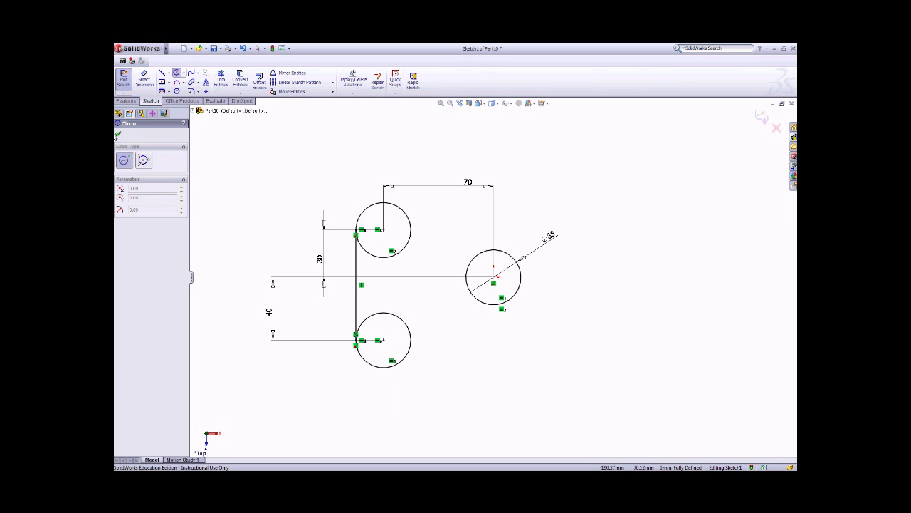
pyautogui.click(118, 134)
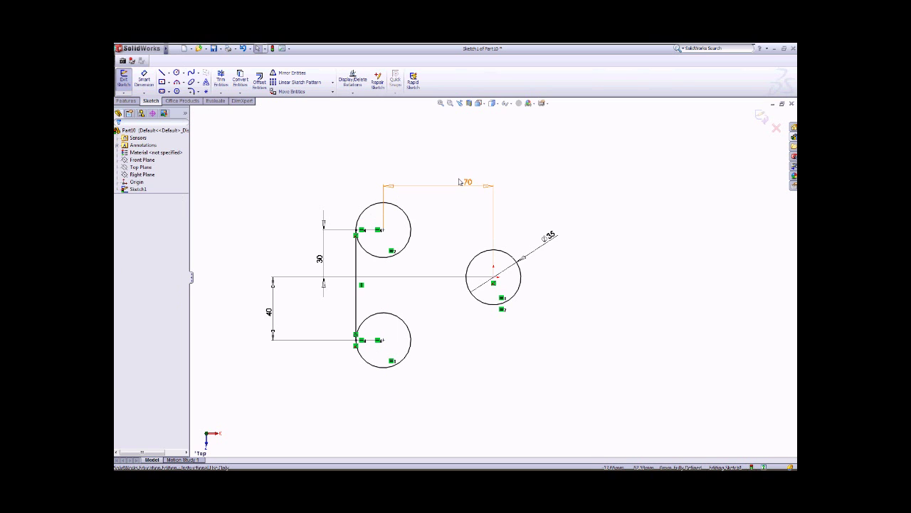
# - Add a driven horizontal dimension between the lower-left circle's centre and the origin, and delete it
pyautogui.click(144, 78)
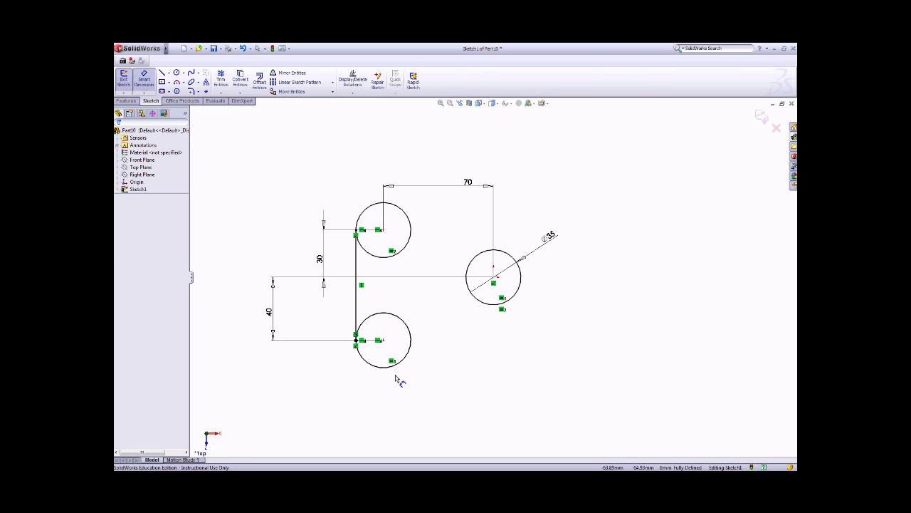
pyautogui.click(383, 341)
pyautogui.click(494, 277)
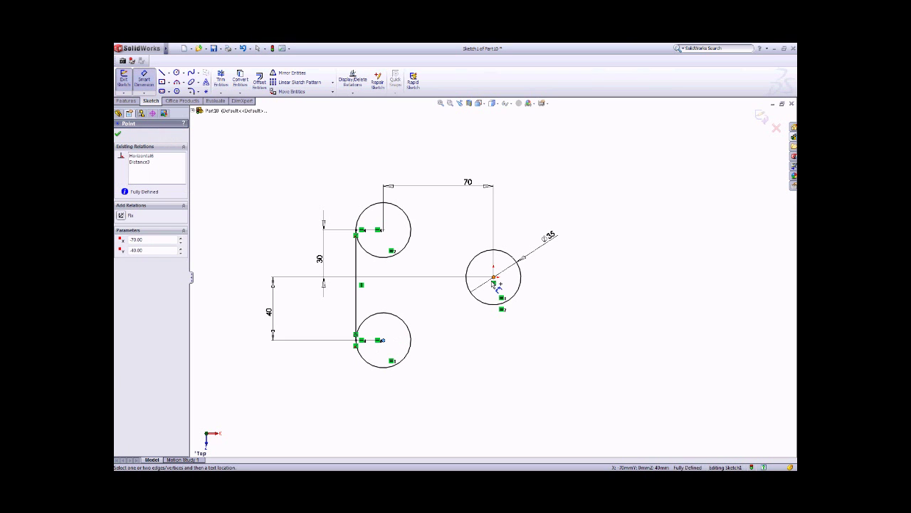
pyautogui.click(464, 370)
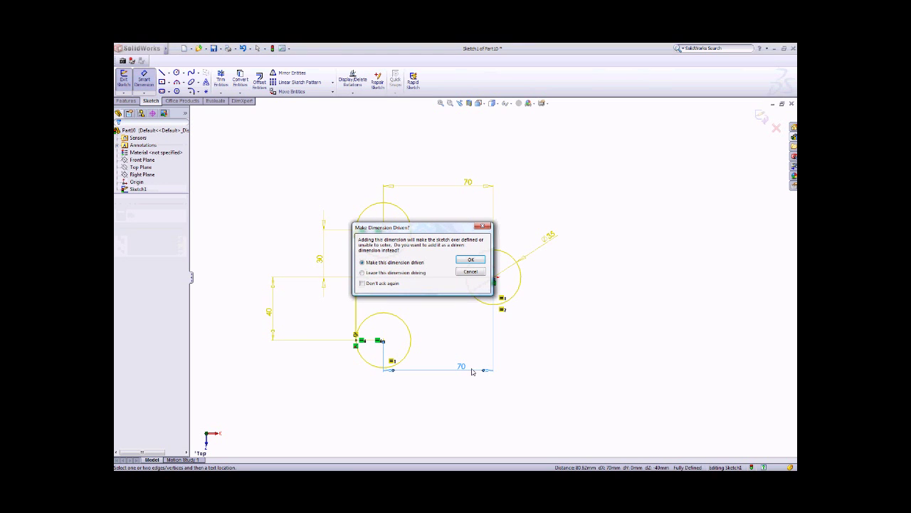
pyautogui.click(469, 261)
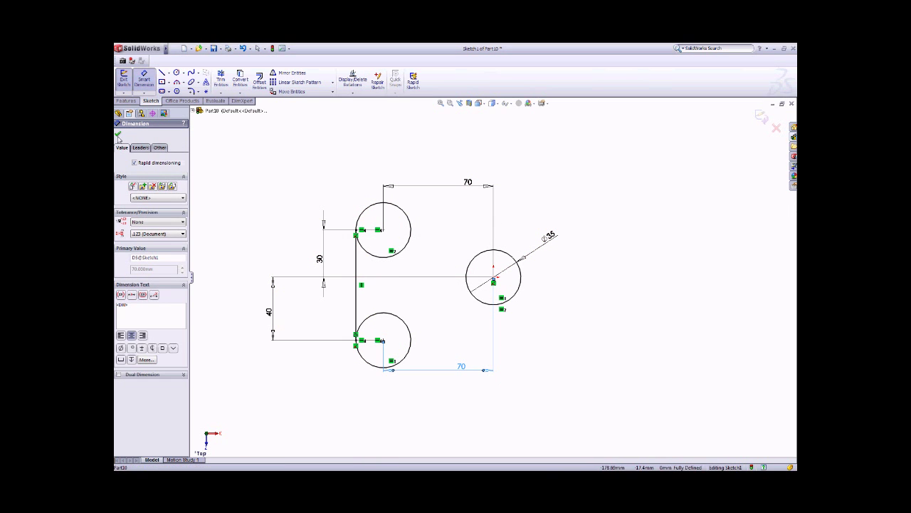
pyautogui.click(119, 135)
pyautogui.click(462, 368)
pyautogui.press('Delete')
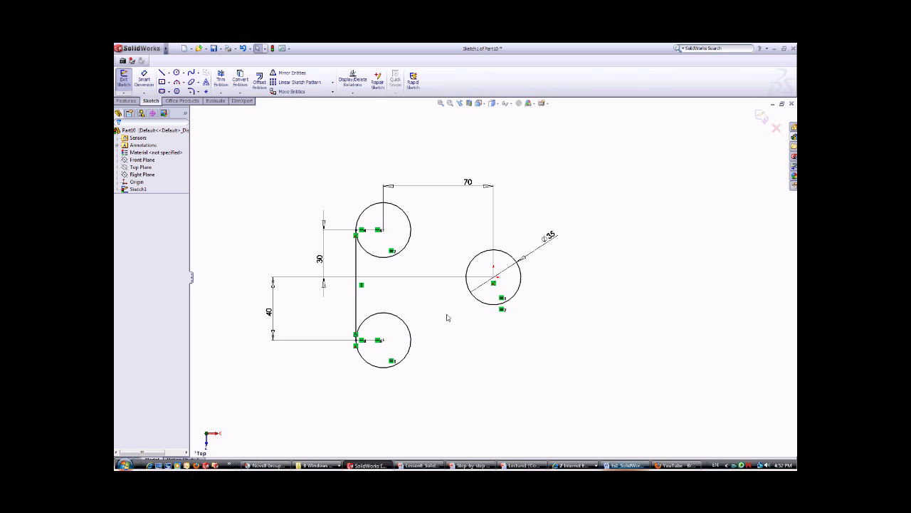
# - Draw a line about 76 mm long, tangent to the upper sides of the upper-left circle and the 35 mm circle at the origin
pyautogui.click(162, 72)
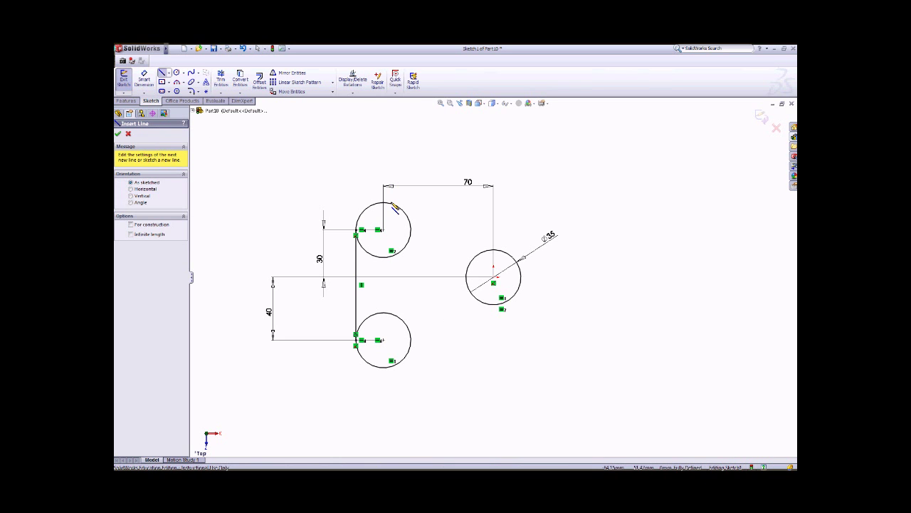
pyautogui.click(394, 206)
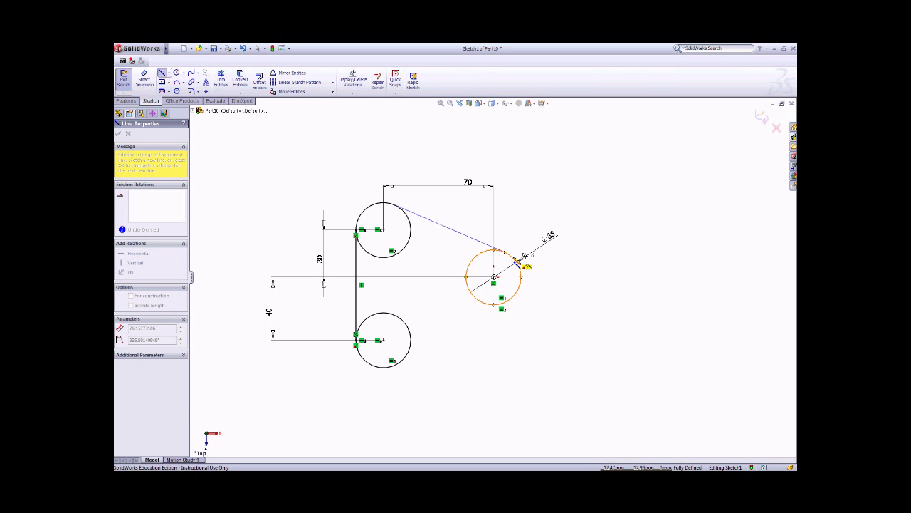
pyautogui.click(516, 261)
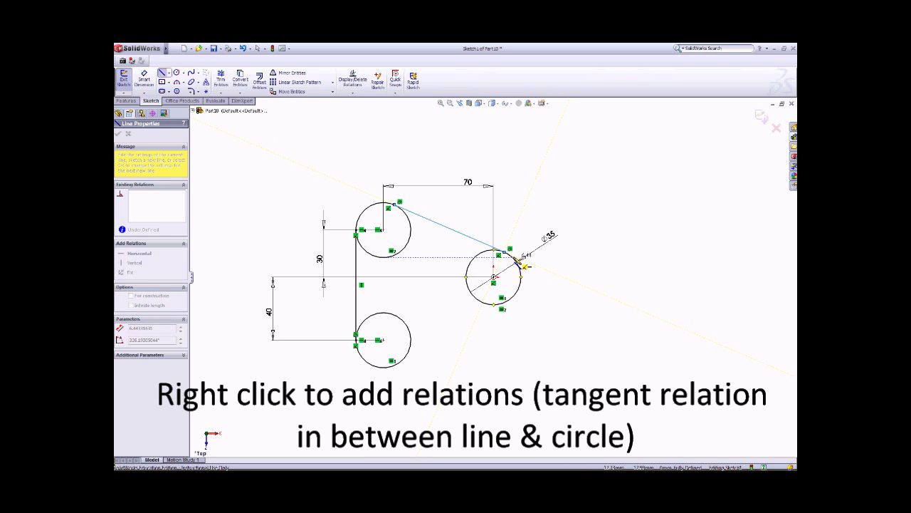
pyautogui.press('Escape')
pyautogui.press('Escape')
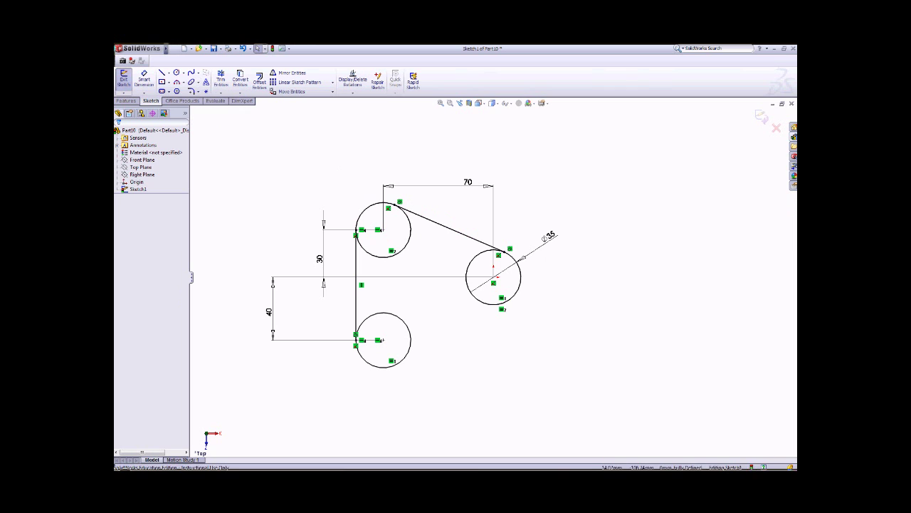
# - Check the exercise drawing in Word and sketch an upward-bulging 3 Point Arc, radius about 25 mm, from the lower-left circle to the 35 mm circle
pyautogui.click(627, 464)
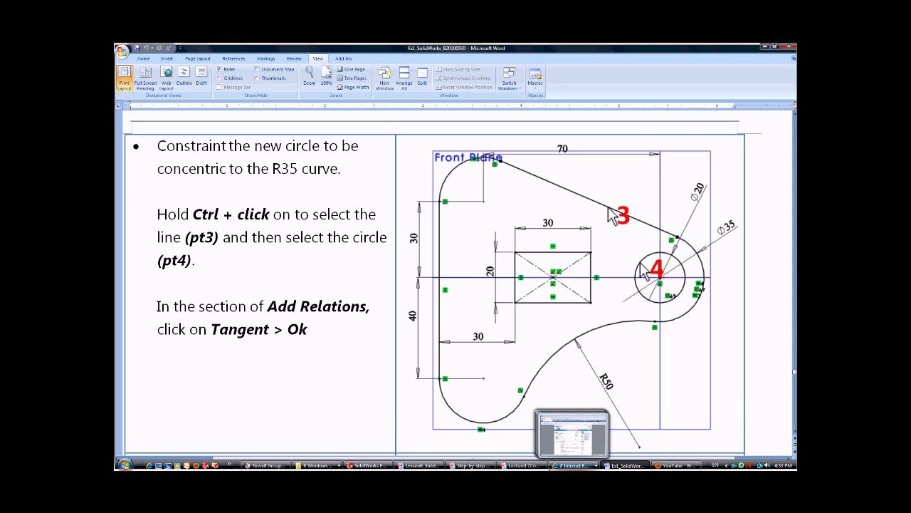
pyautogui.click(368, 464)
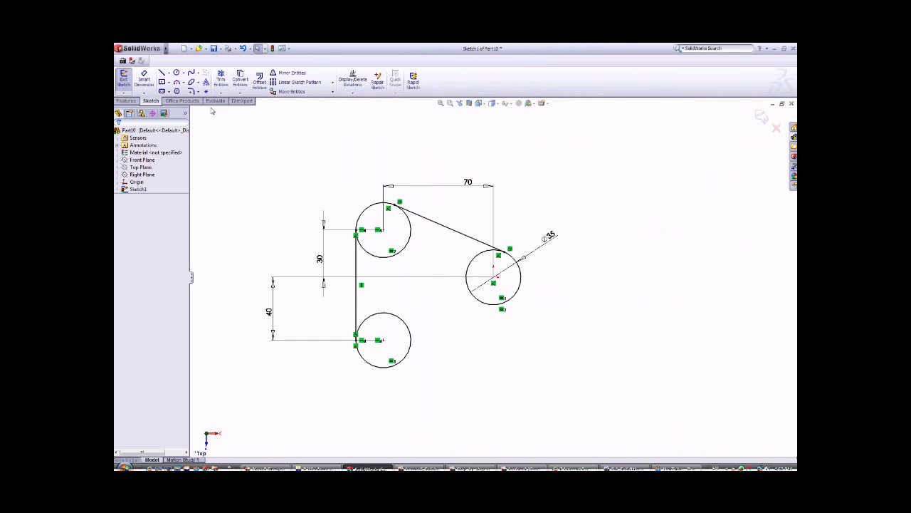
pyautogui.click(183, 83)
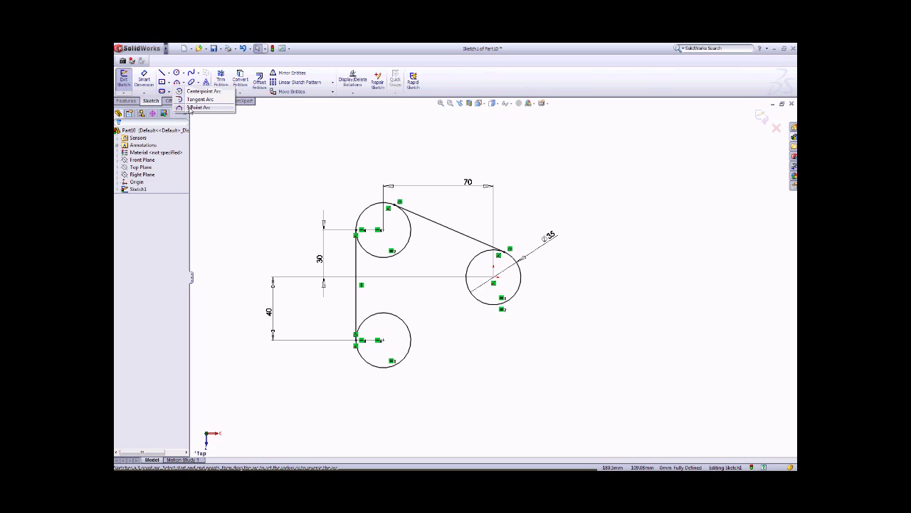
pyautogui.click(191, 108)
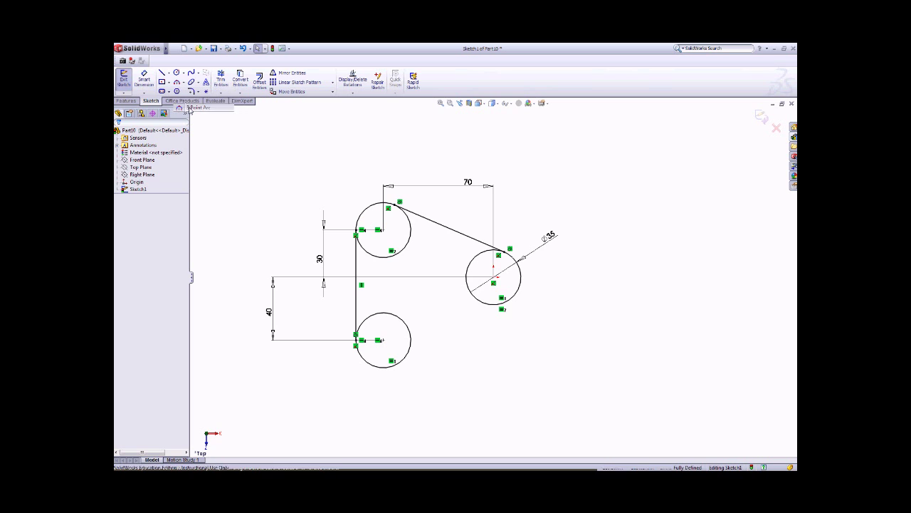
pyautogui.click(411, 339)
pyautogui.click(477, 299)
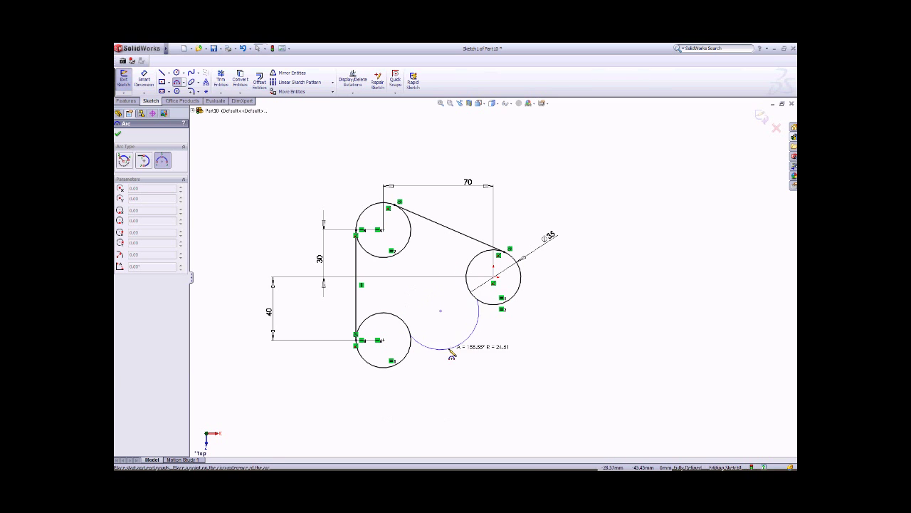
pyautogui.click(429, 292)
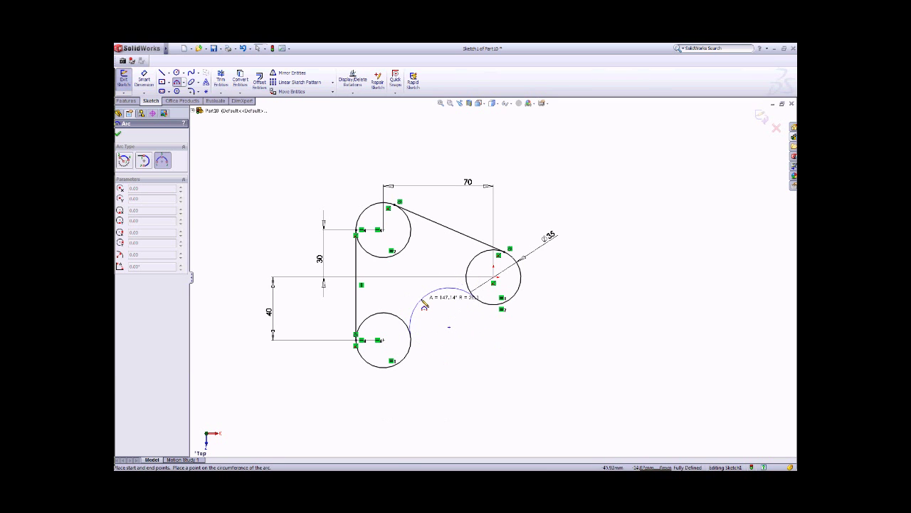
pyautogui.click(120, 135)
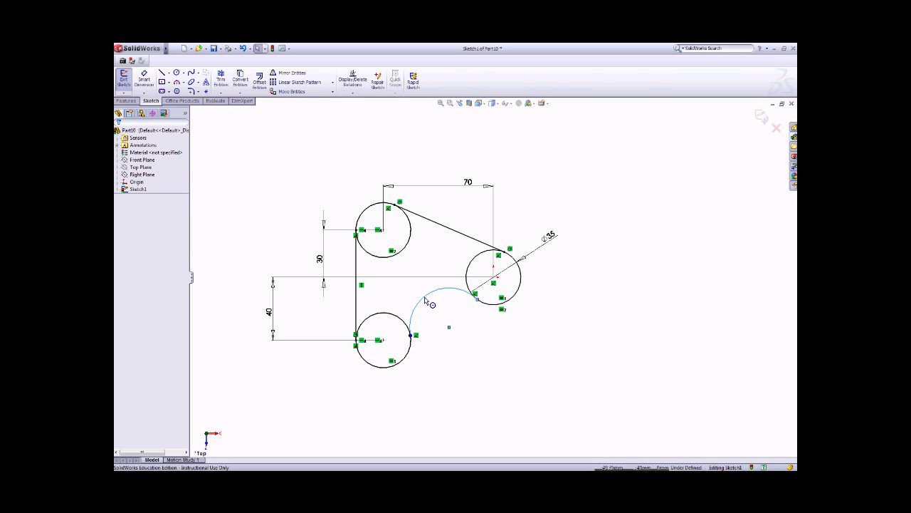
# - Add a Tangent relation between the new arc and the lower-left circle
pyautogui.rightClick(235, 151)
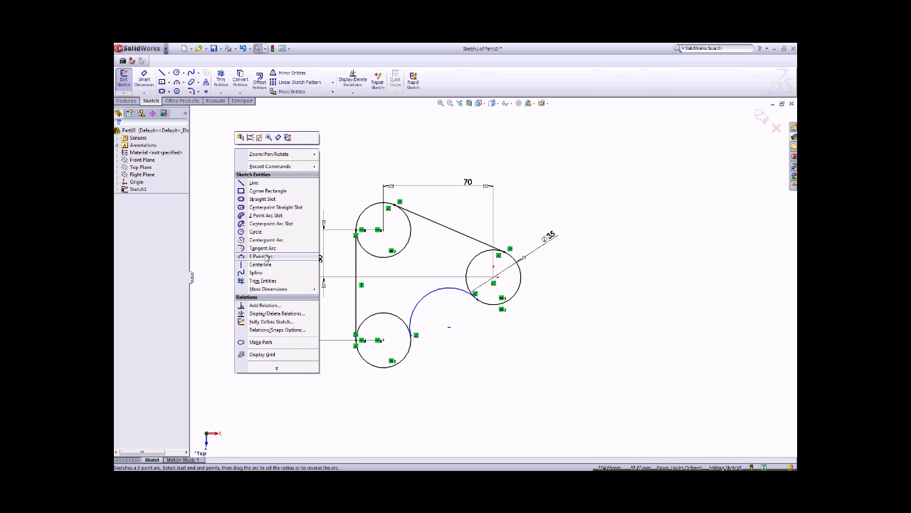
pyautogui.click(263, 305)
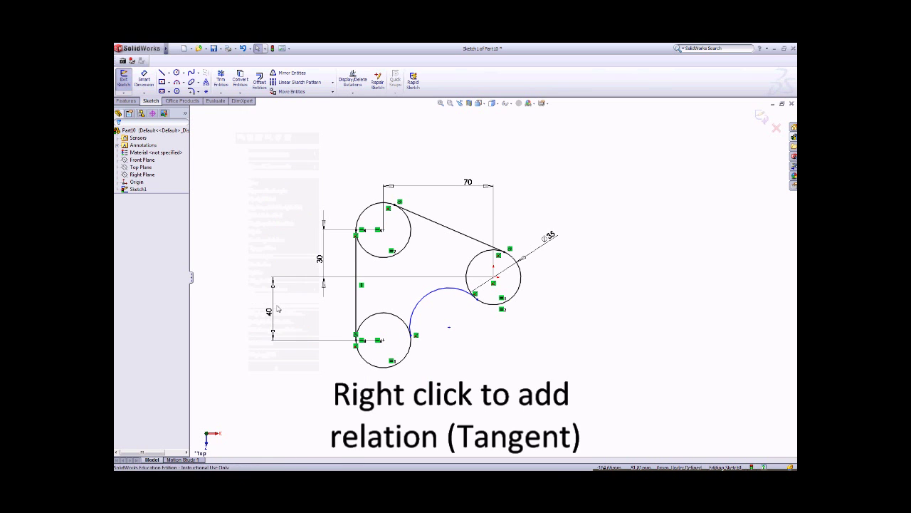
pyautogui.click(421, 306)
pyautogui.click(400, 320)
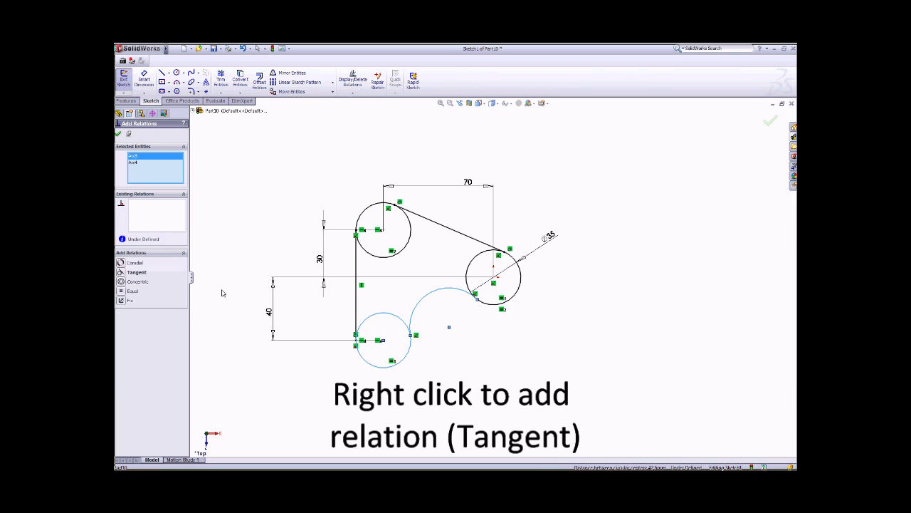
pyautogui.moveTo(417, 336)
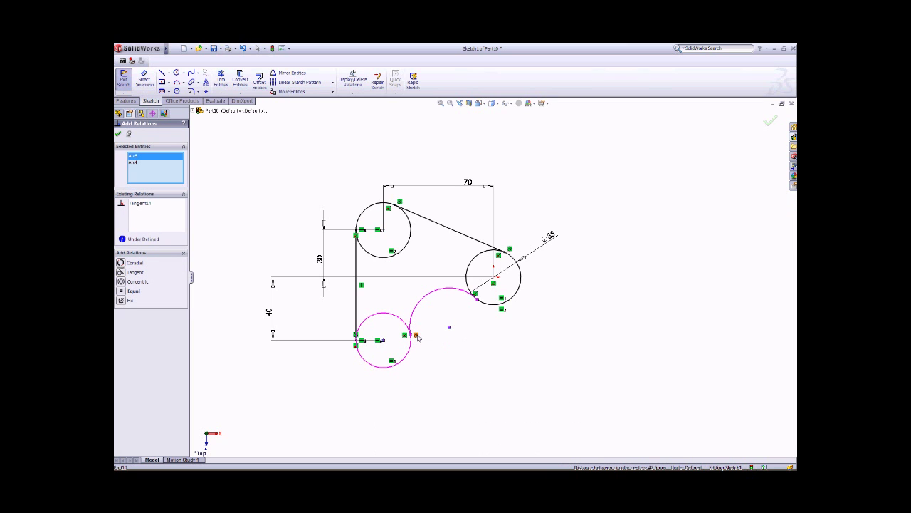
pyautogui.click(117, 137)
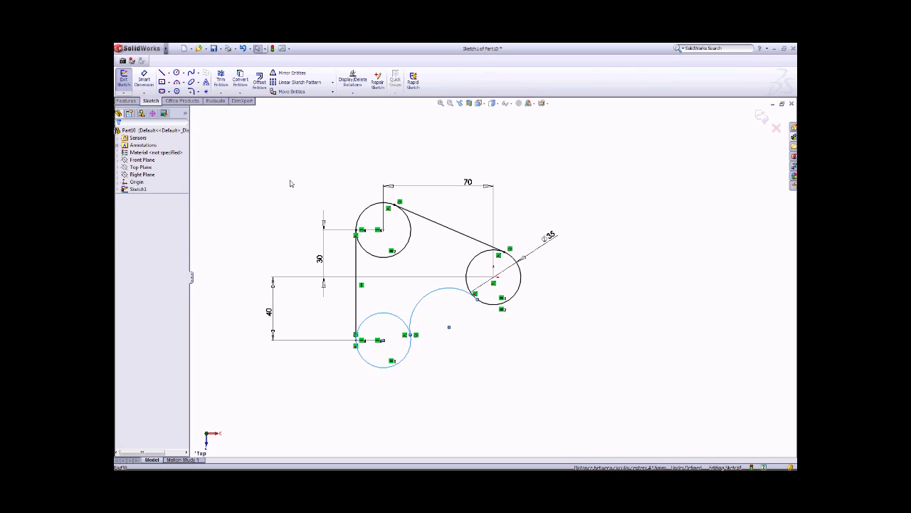
# - Clear the previously selected entities and add a Tangent relation between the arc and the 35 mm circle at the origin
pyautogui.rightClick(292, 179)
pyautogui.click(317, 234)
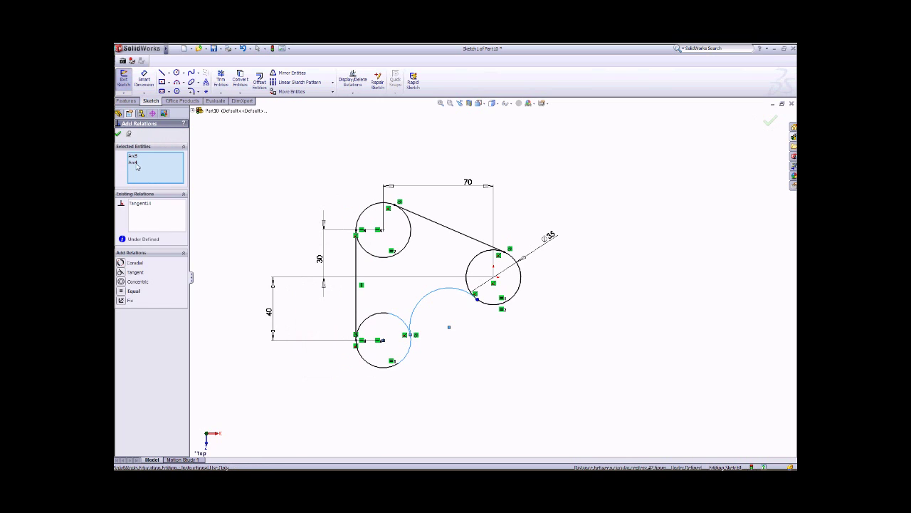
pyautogui.click(137, 163)
pyautogui.press('Delete')
pyautogui.press('Delete')
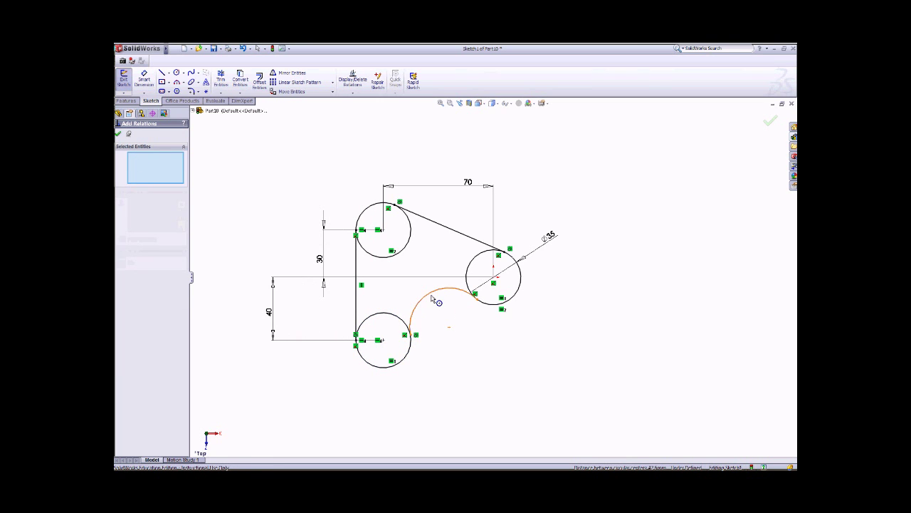
pyautogui.click(431, 293)
pyautogui.click(468, 284)
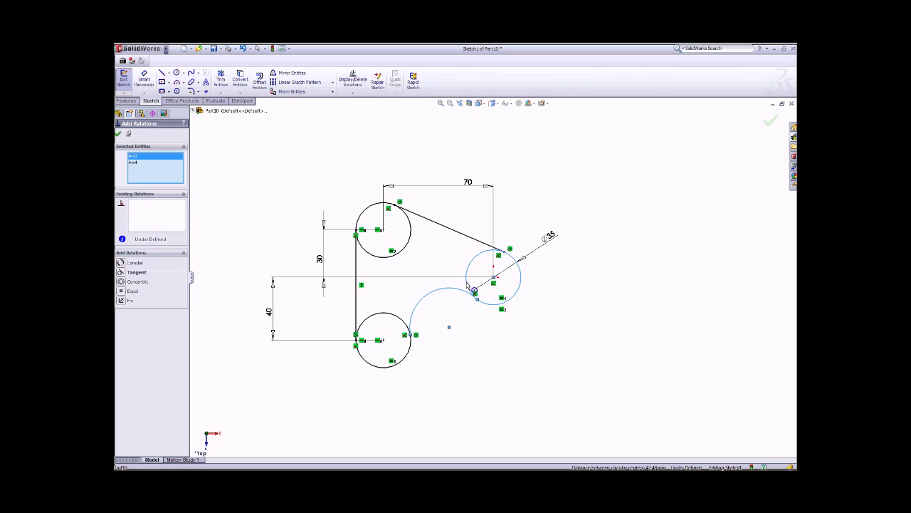
pyautogui.click(122, 272)
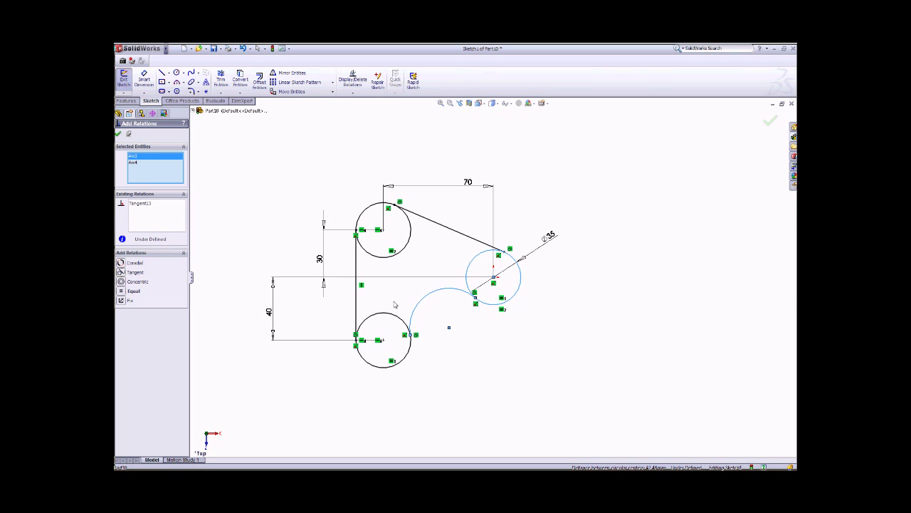
pyautogui.click(118, 135)
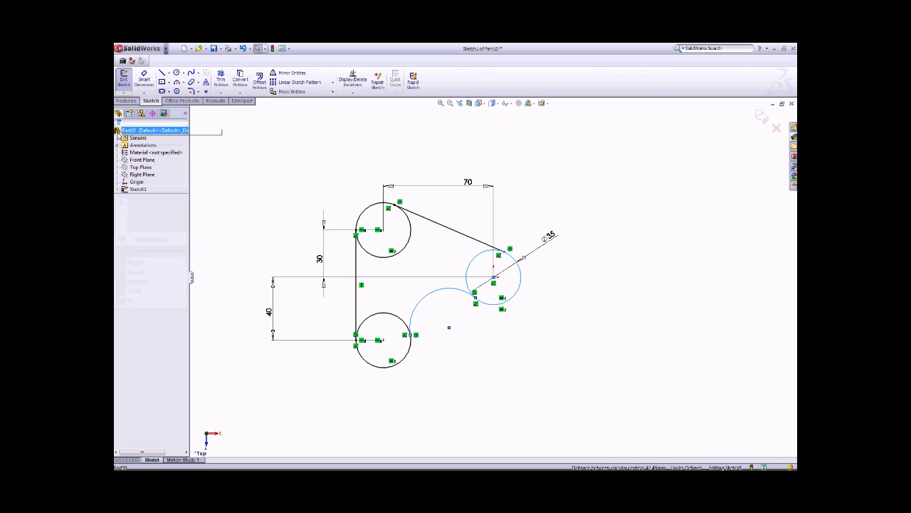
# - Dimension the radius of the connecting arc as 50 mm
pyautogui.click(144, 78)
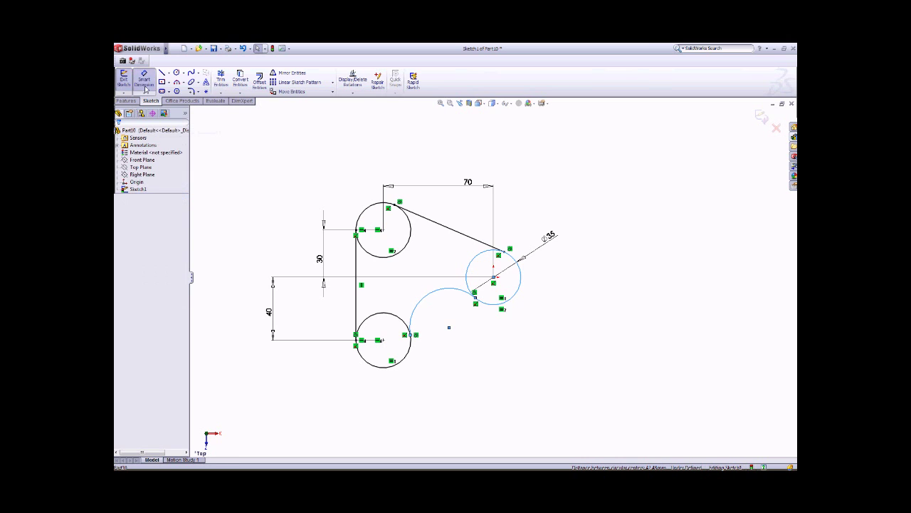
pyautogui.click(436, 293)
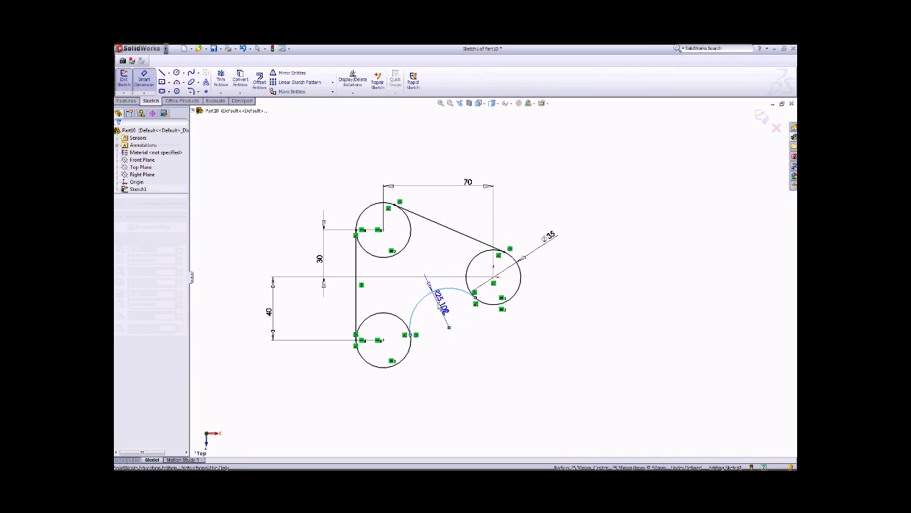
pyautogui.click(440, 305)
pyautogui.write('50')
pyautogui.press('Return')
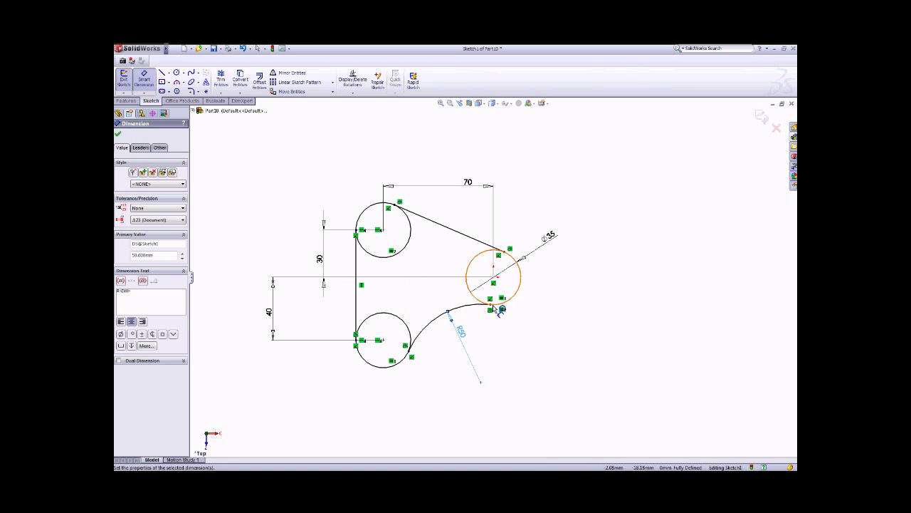
pyautogui.click(119, 136)
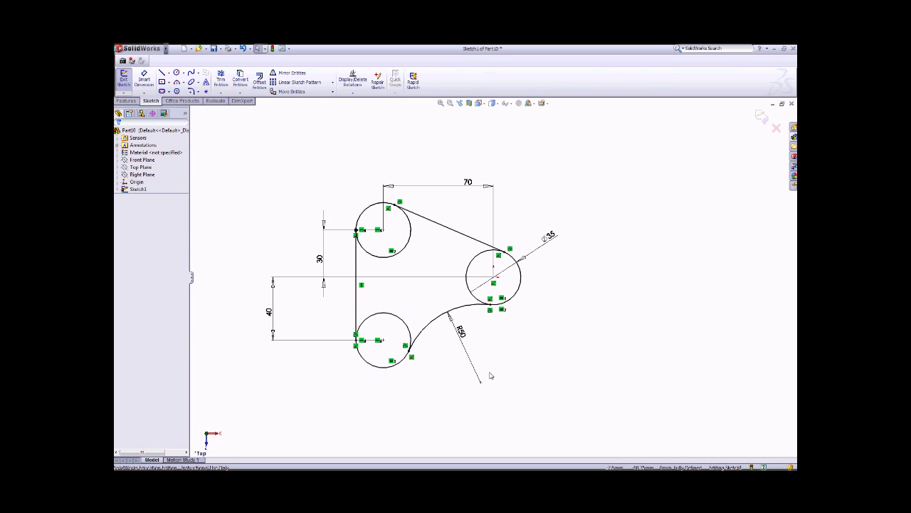
# - Delete the arc's radius dimension and pull the arc to a radius of about 41 mm
pyautogui.click(462, 333)
pyautogui.press('Delete')
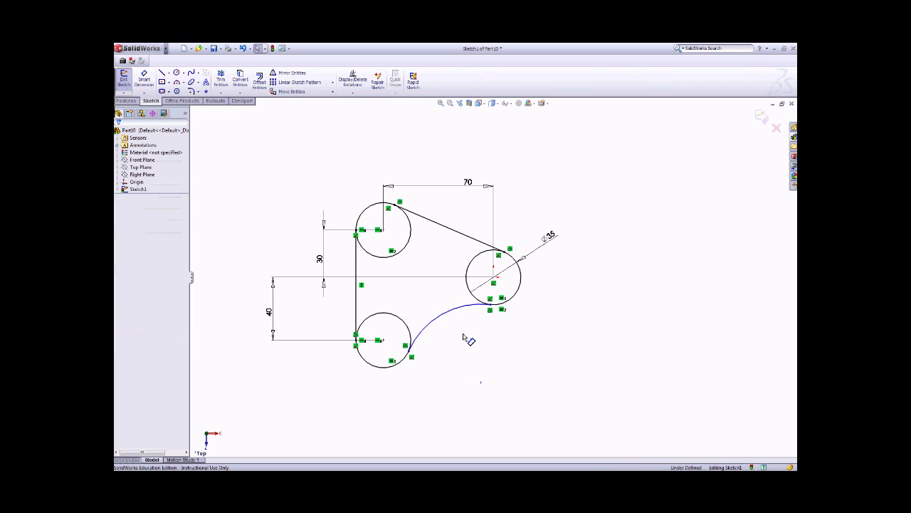
pyautogui.moveTo(442, 321)
pyautogui.mouseDown()
pyautogui.moveTo(456, 335)
pyautogui.moveTo(433, 307)
pyautogui.moveTo(436, 318)
pyautogui.mouseUp()
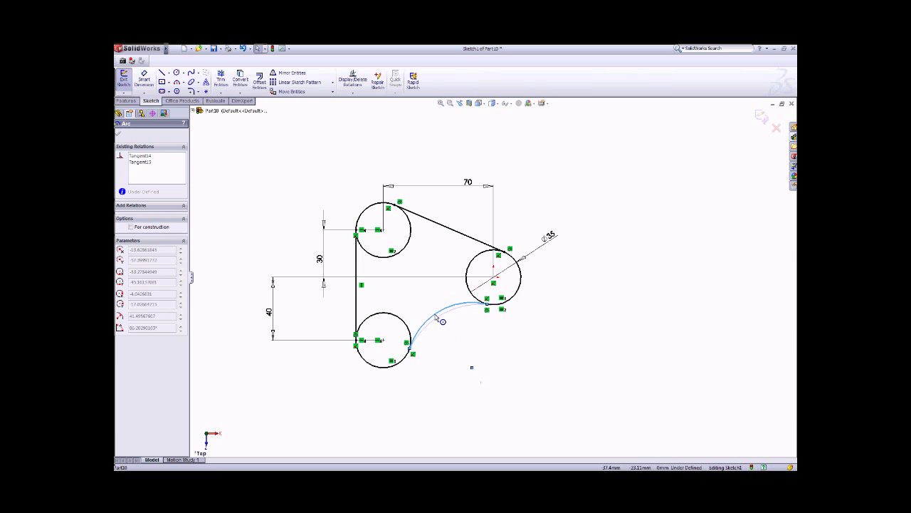
pyautogui.click(118, 134)
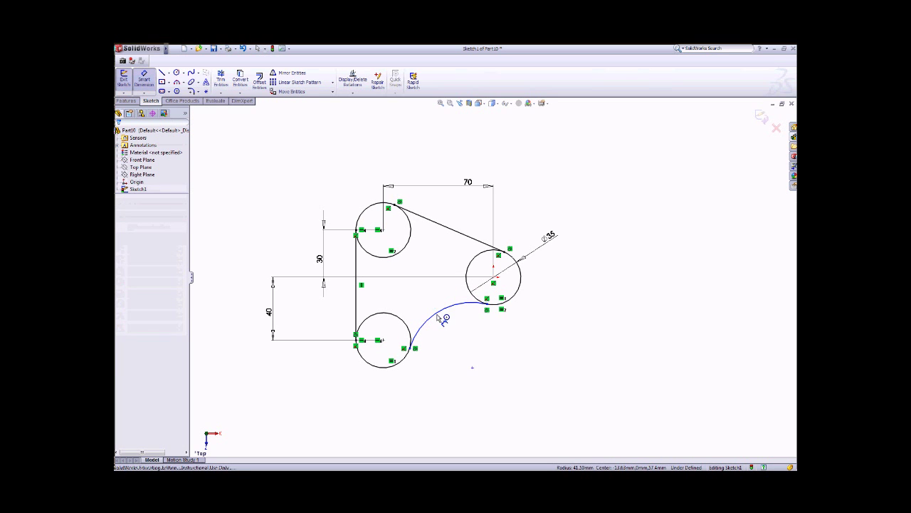
# - Dimension the connecting arc between the lower-left circle and the 35 mm circle with a radius of 50 mm
pyautogui.click(456, 344)
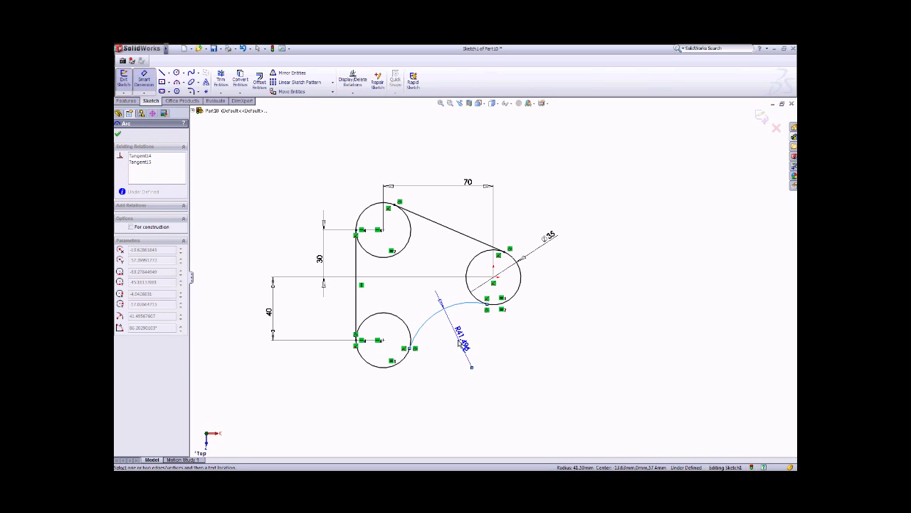
pyautogui.click(463, 342)
pyautogui.write('50')
pyautogui.press('Return')
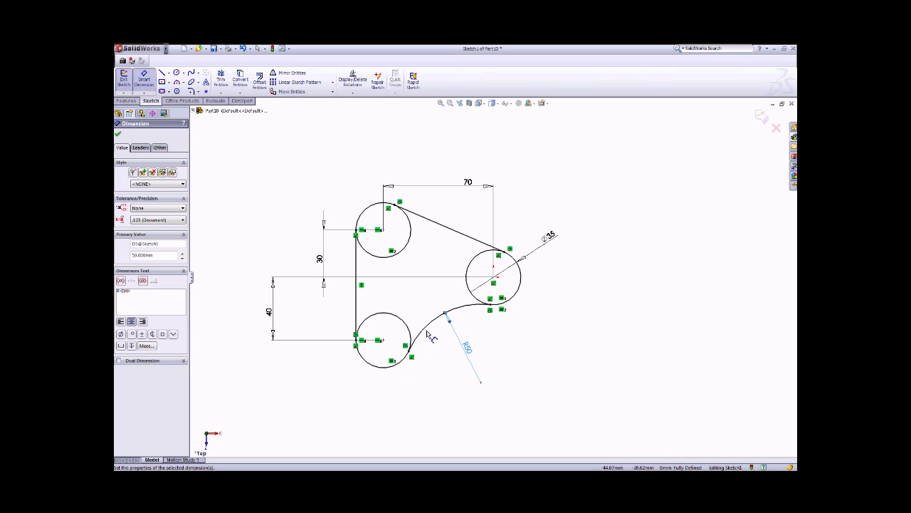
# - Trim away the inner portions of the three circles, leaving only the closed outer profile
pyautogui.press('Escape')
pyautogui.press('Escape')
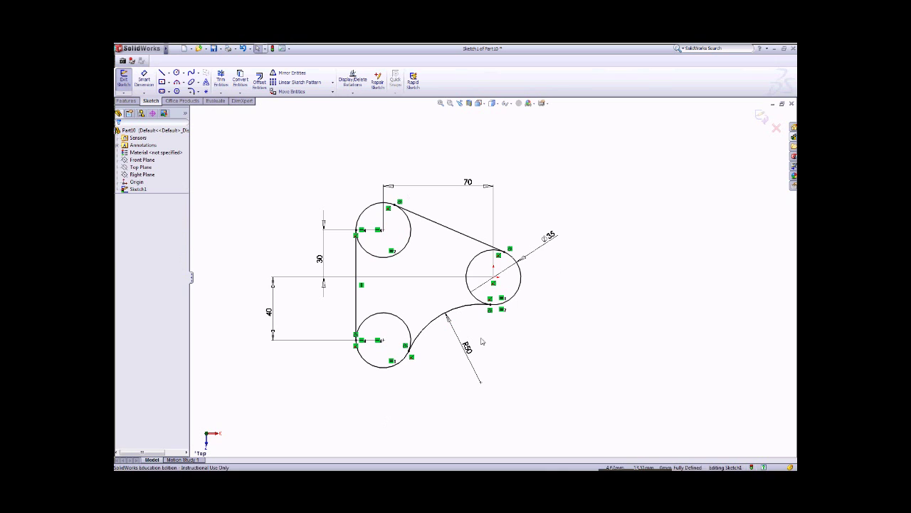
pyautogui.click(219, 83)
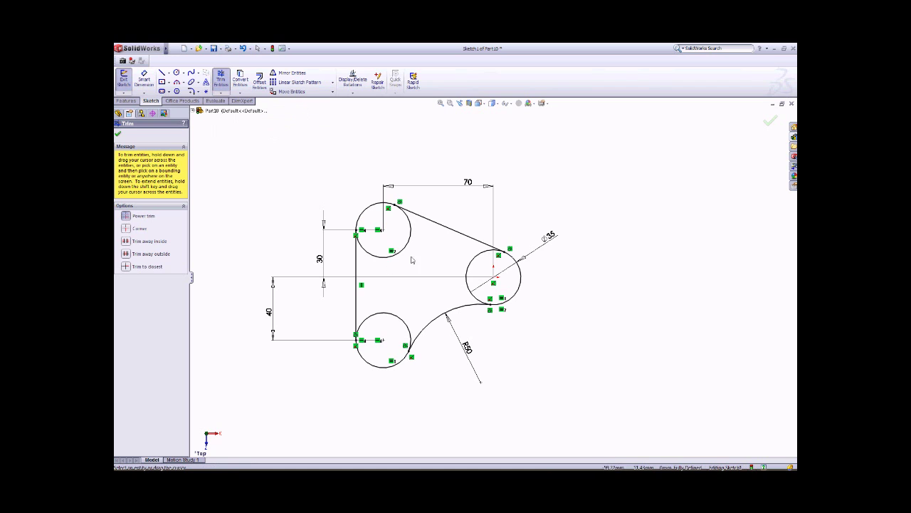
pyautogui.moveTo(403, 247)
pyautogui.mouseDown()
pyautogui.moveTo(407, 292)
pyautogui.moveTo(393, 328)
pyautogui.moveTo(474, 288)
pyautogui.mouseUp()
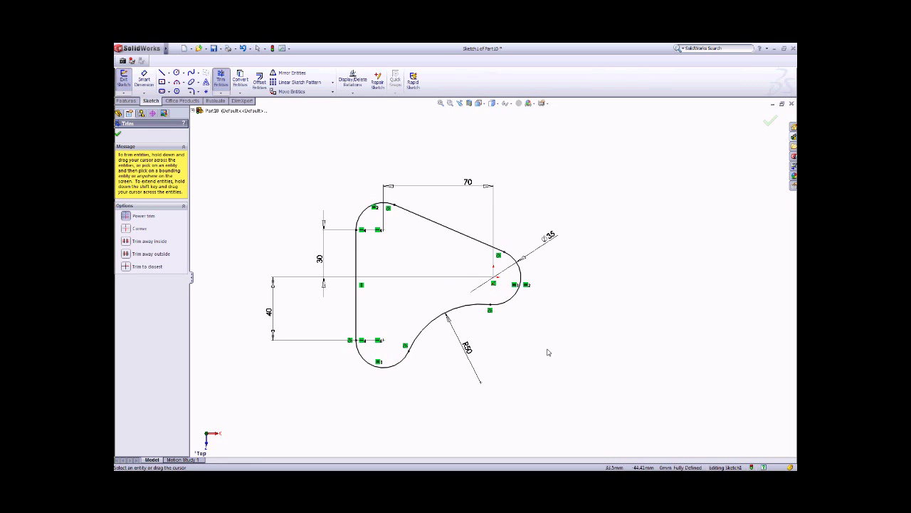
pyautogui.click(119, 133)
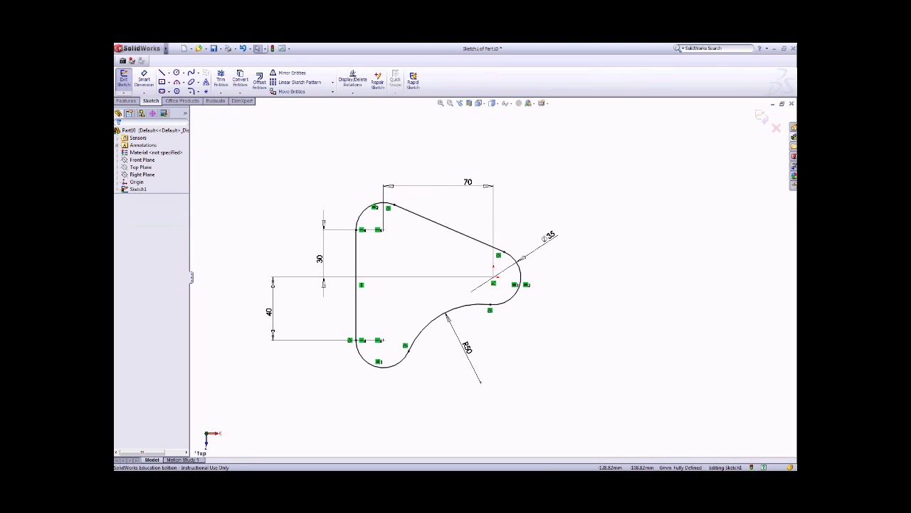
# - Check the exercise drawing in Word and, back in SolidWorks, sketch a center rectangle about 22 by 13.5 mm inside the profile, centred level with the origin
pyautogui.moveTo(557, 470)
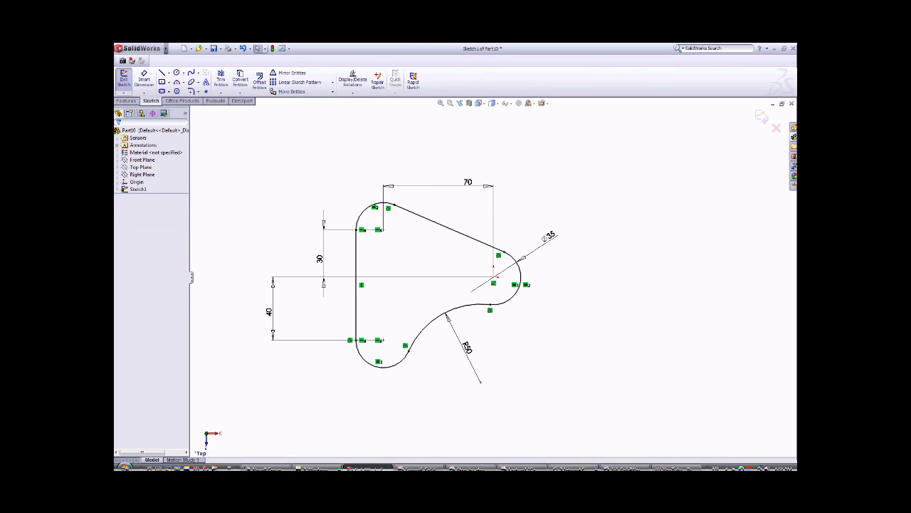
pyautogui.click(635, 468)
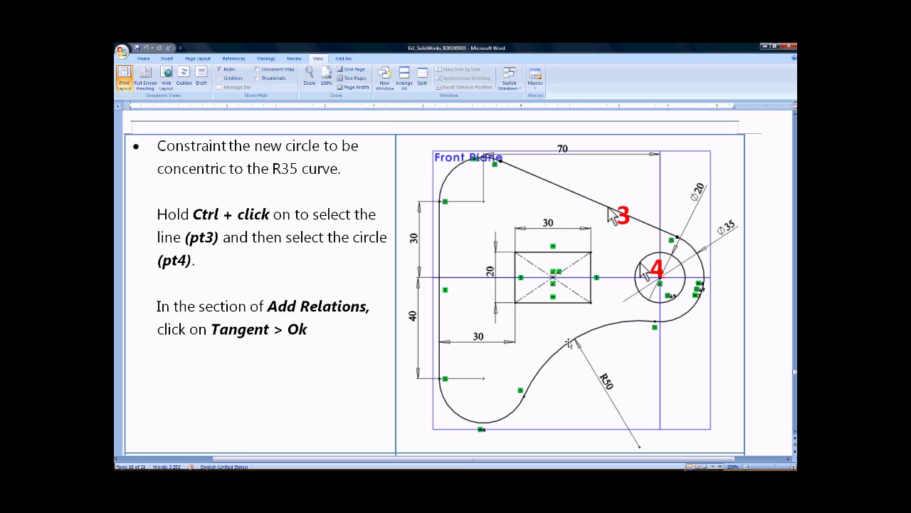
pyautogui.moveTo(598, 468)
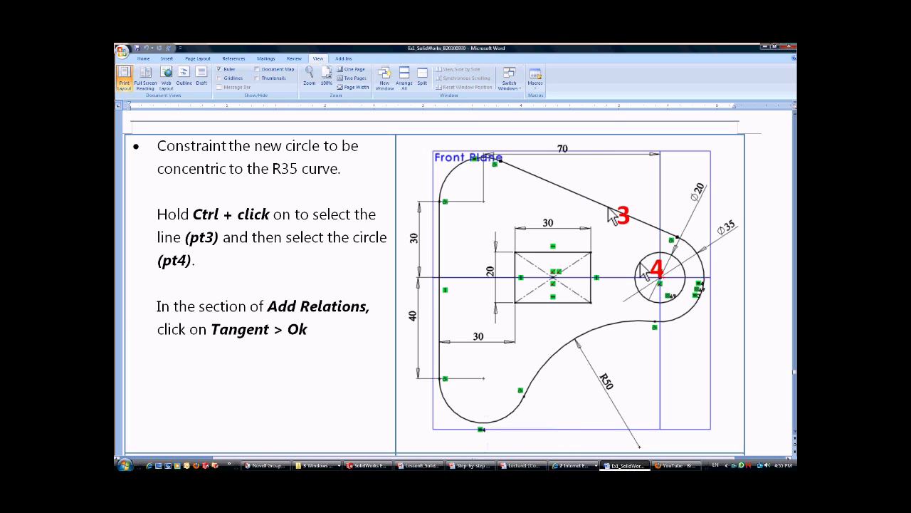
pyautogui.click(370, 465)
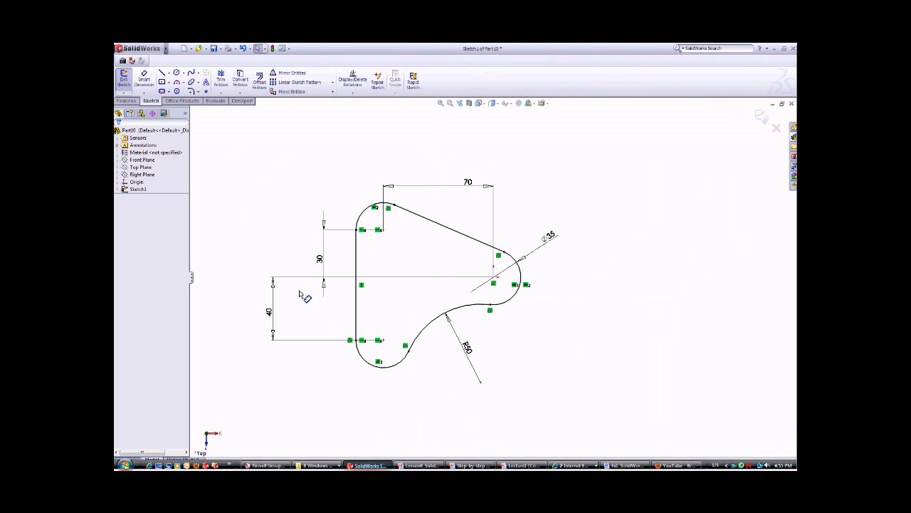
pyautogui.click(168, 81)
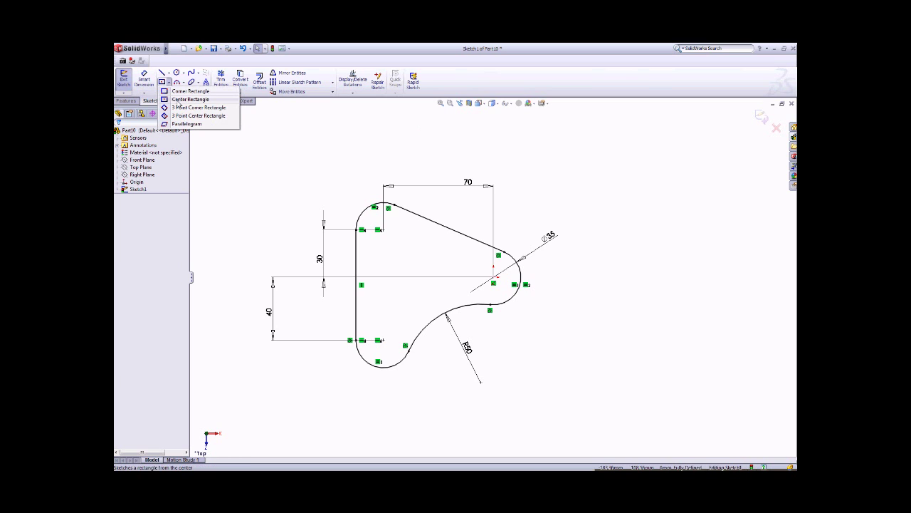
pyautogui.click(179, 101)
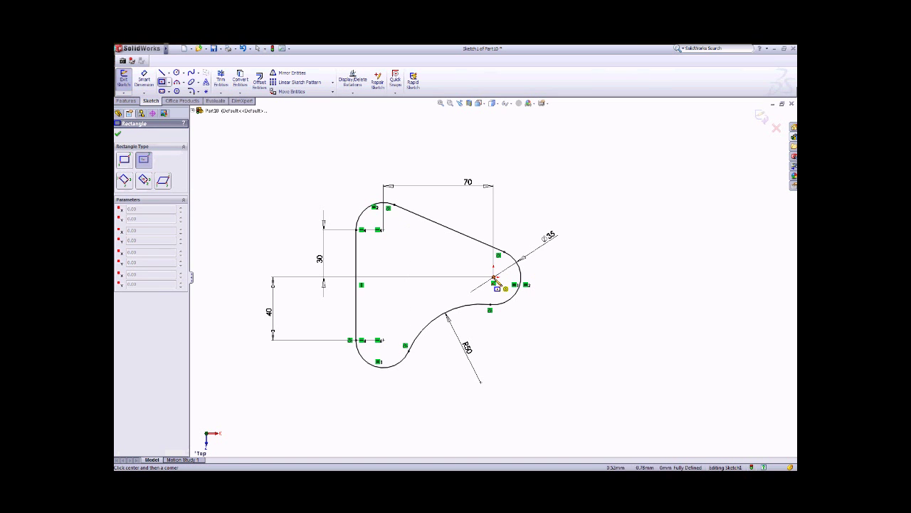
pyautogui.click(398, 277)
pyautogui.click(415, 287)
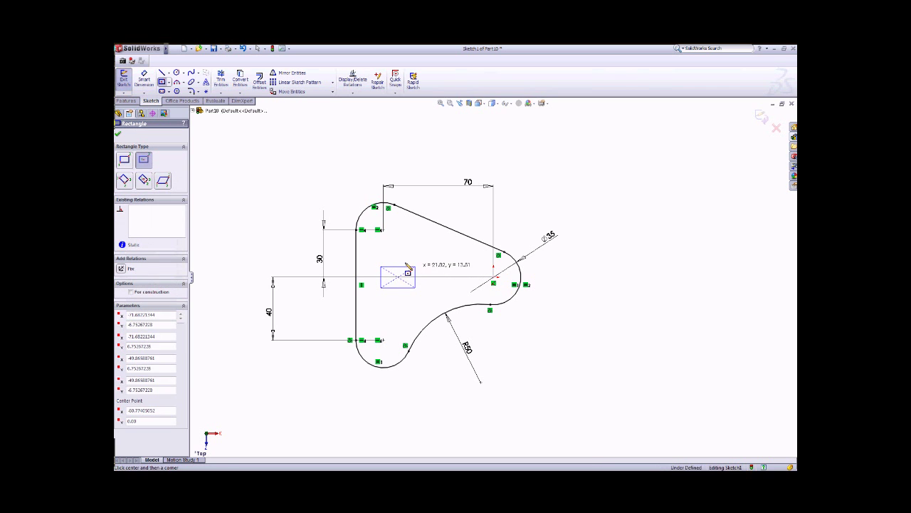
# - Dimension the rectangle inside the profile as 30 mm wide and 20 mm high
pyautogui.click(144, 78)
pyautogui.click(411, 266)
pyautogui.click(411, 252)
pyautogui.write('5')
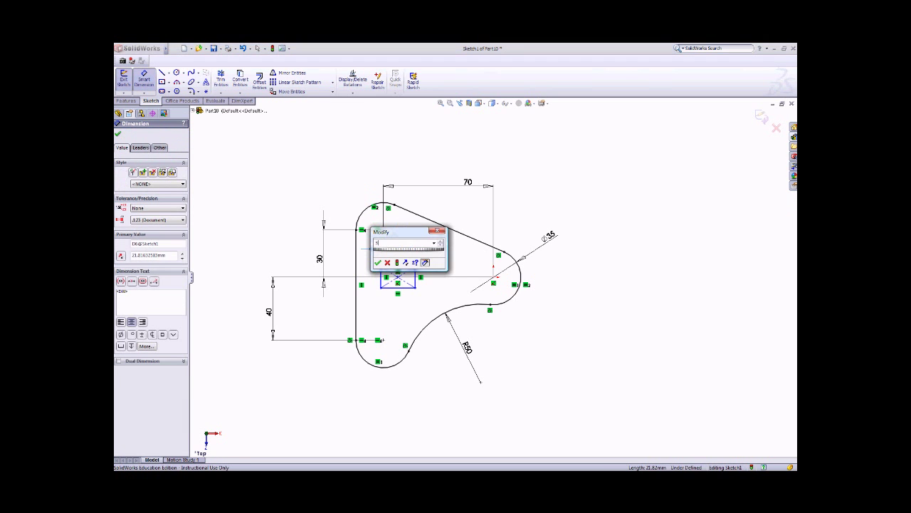
pyautogui.write('0')
pyautogui.press('Return')
pyautogui.click(429, 274)
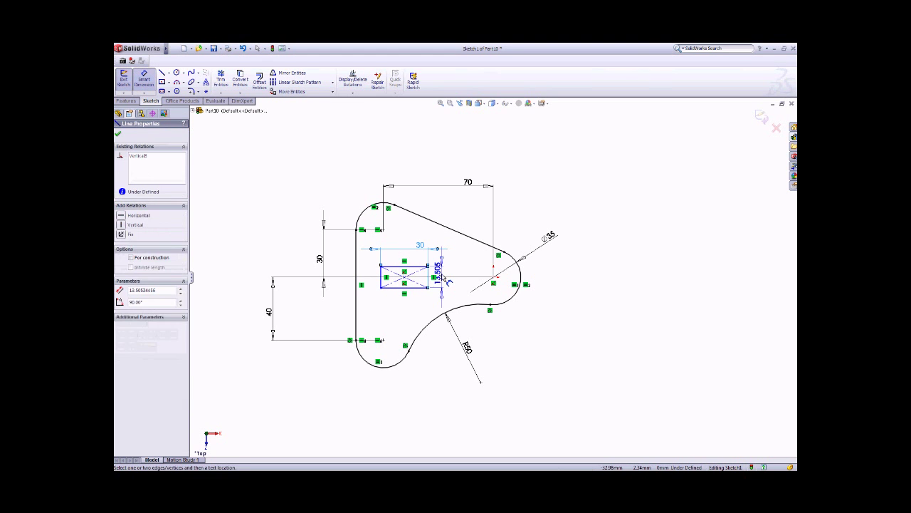
pyautogui.click(446, 280)
pyautogui.write('20')
pyautogui.press('Return')
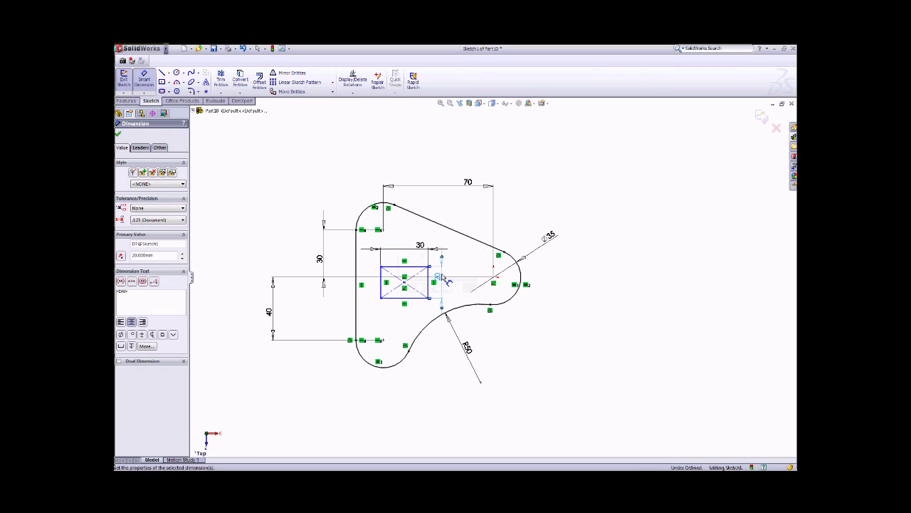
# - Dimension the vertical distance between the rectangle's center point and the origin as 0 mm
pyautogui.click(405, 283)
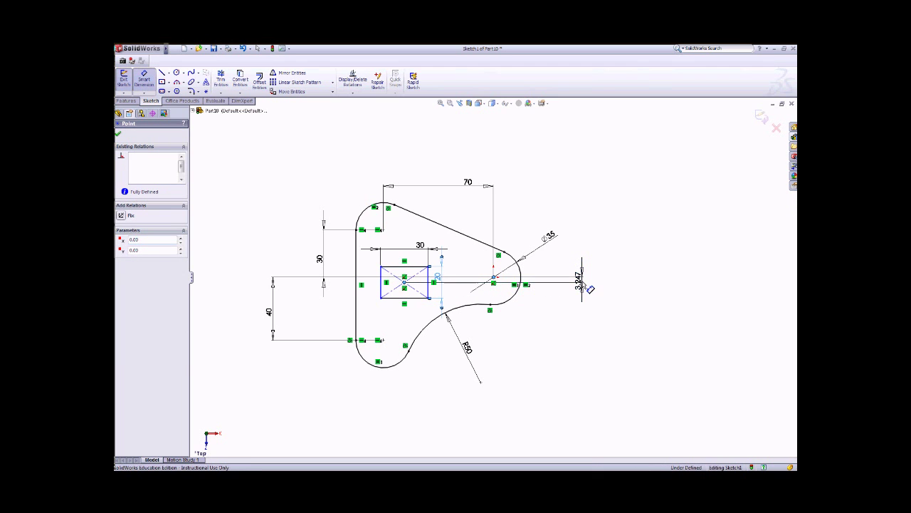
pyautogui.click(581, 279)
pyautogui.write('0')
pyautogui.press('Return')
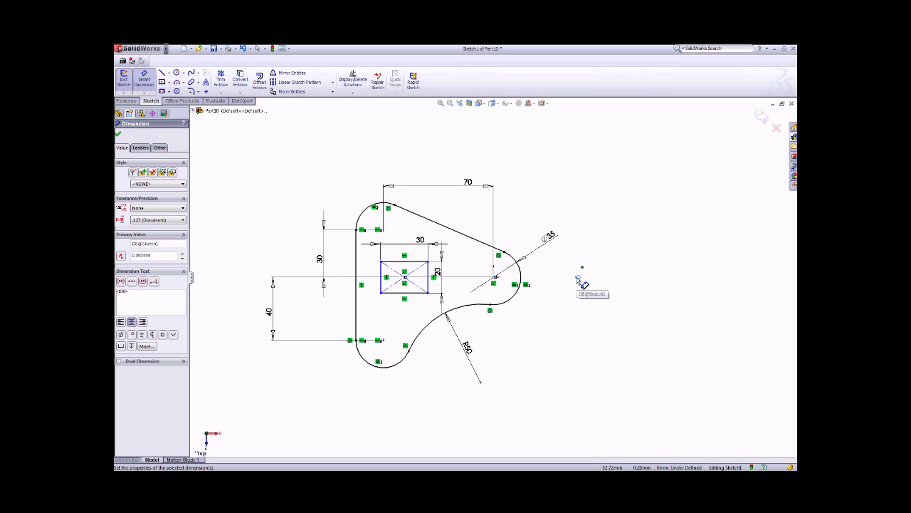
pyautogui.click(119, 135)
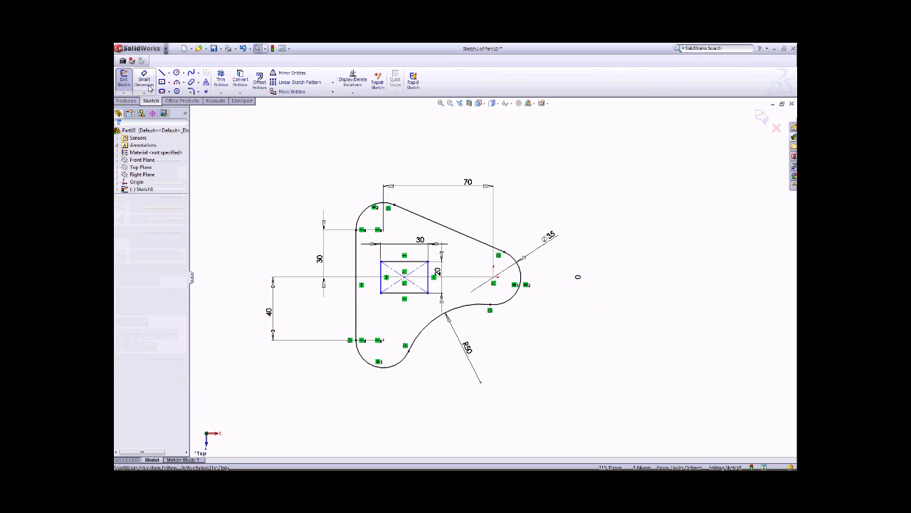
# - Dimension the horizontal distance from the profile's left vertical line to the rectangle's left edge as 30 mm
pyautogui.click(356, 274)
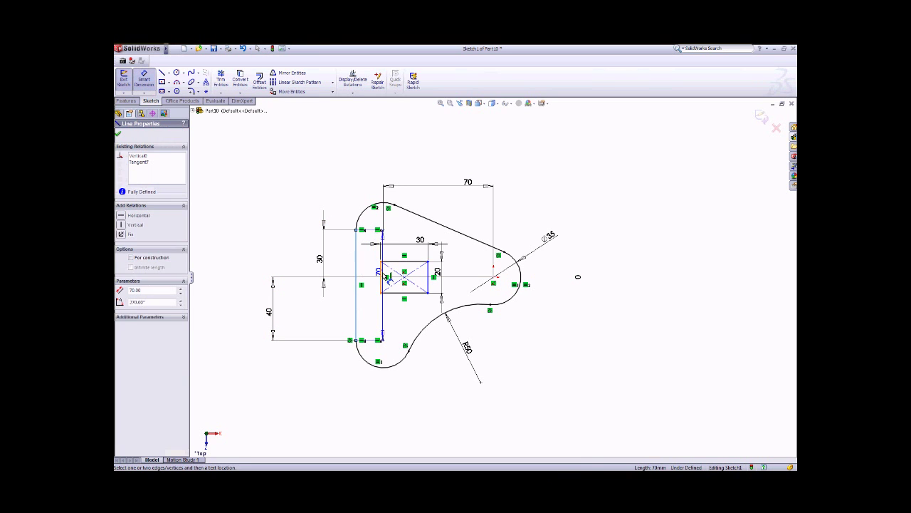
pyautogui.click(382, 277)
pyautogui.click(370, 427)
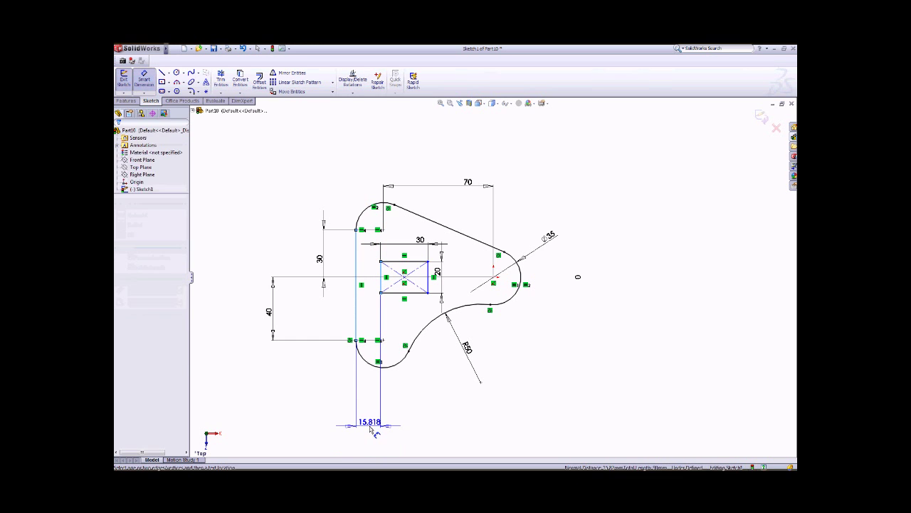
pyautogui.write('30')
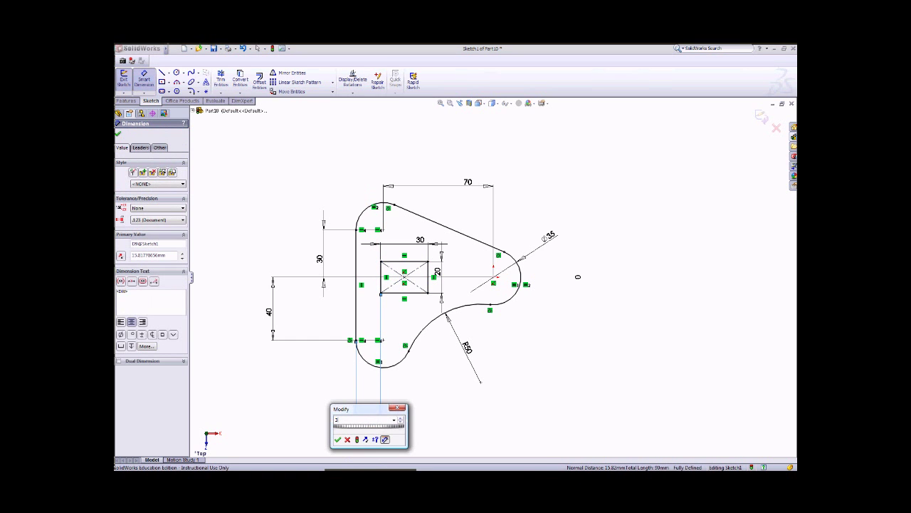
pyautogui.press('Return')
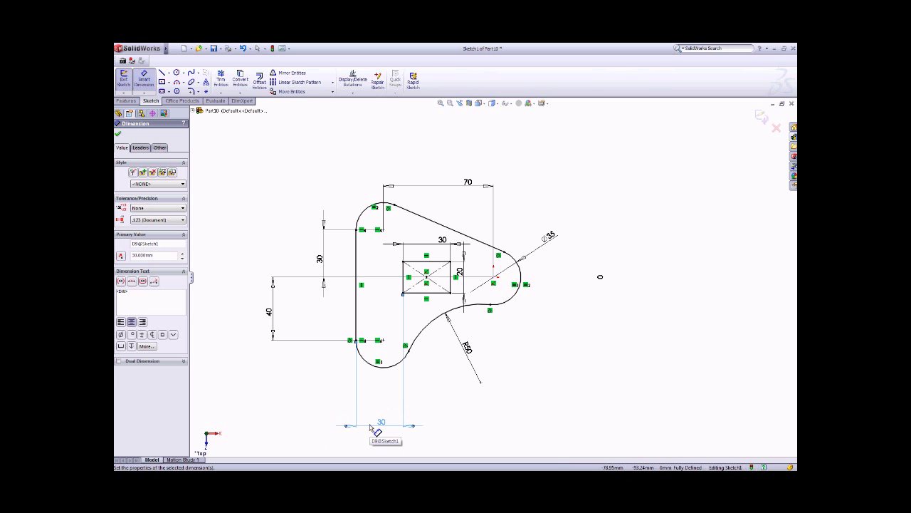
pyautogui.click(120, 133)
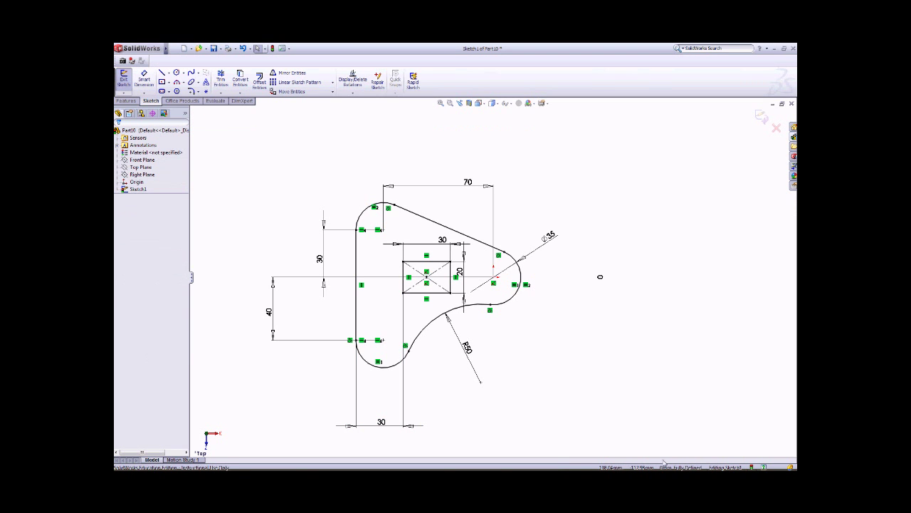
# - Check the hole size in the Word exercise and, back in SolidWorks, sketch a circle of radius 10 mm outside the profile, beyond its upper-left corner
pyautogui.click(624, 466)
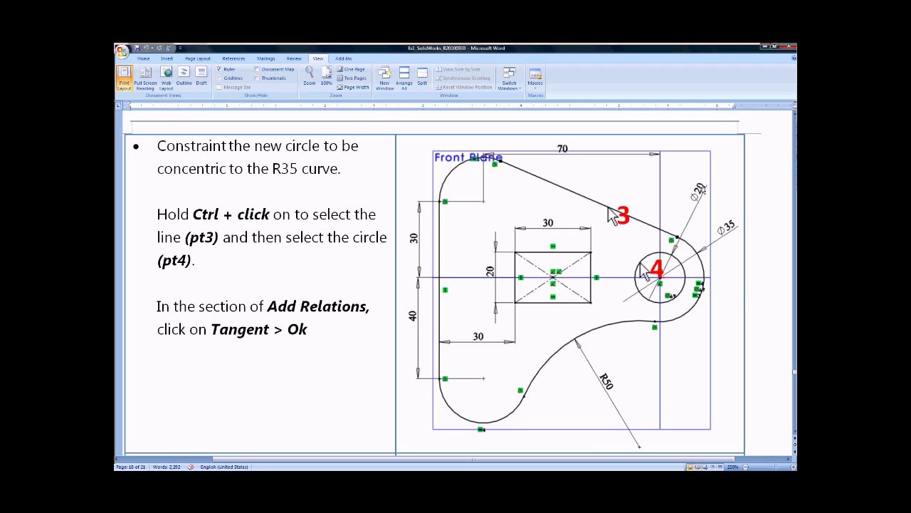
pyautogui.moveTo(612, 469)
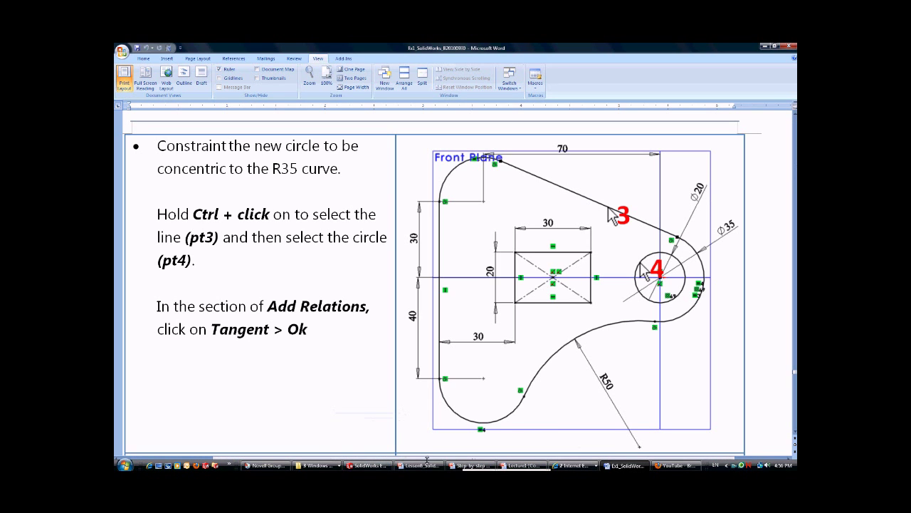
pyautogui.click(368, 466)
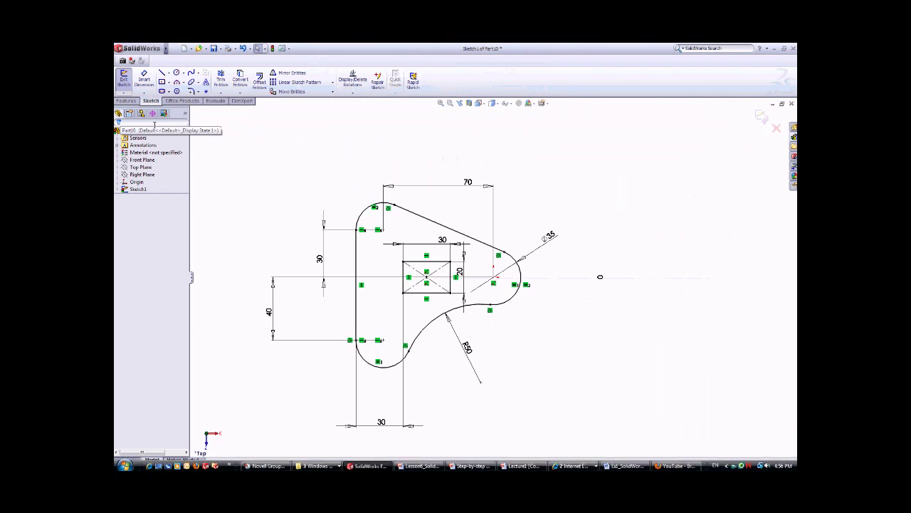
pyautogui.click(176, 72)
pyautogui.click(272, 185)
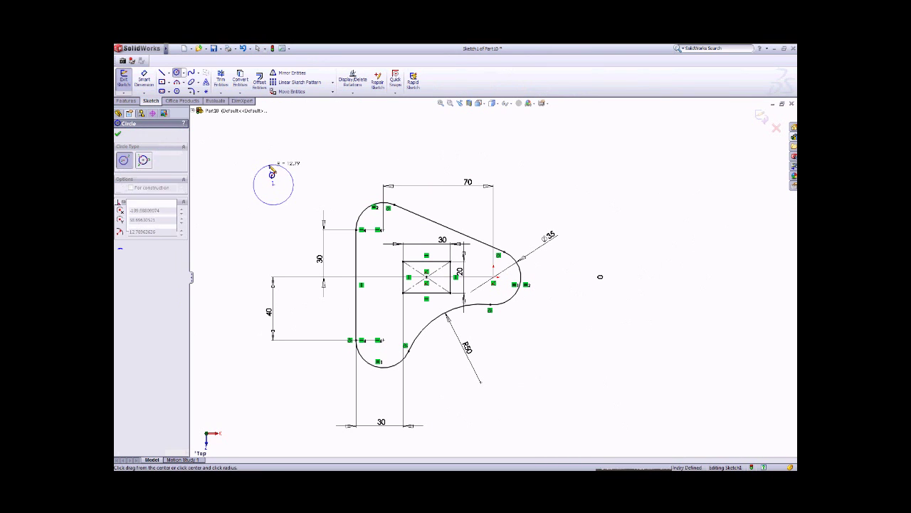
pyautogui.click(273, 205)
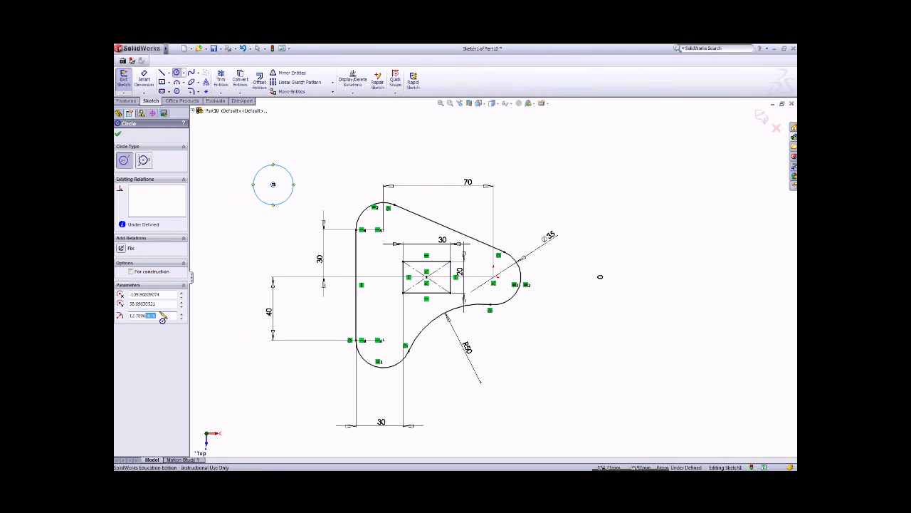
pyautogui.write('10')
pyautogui.press('Return')
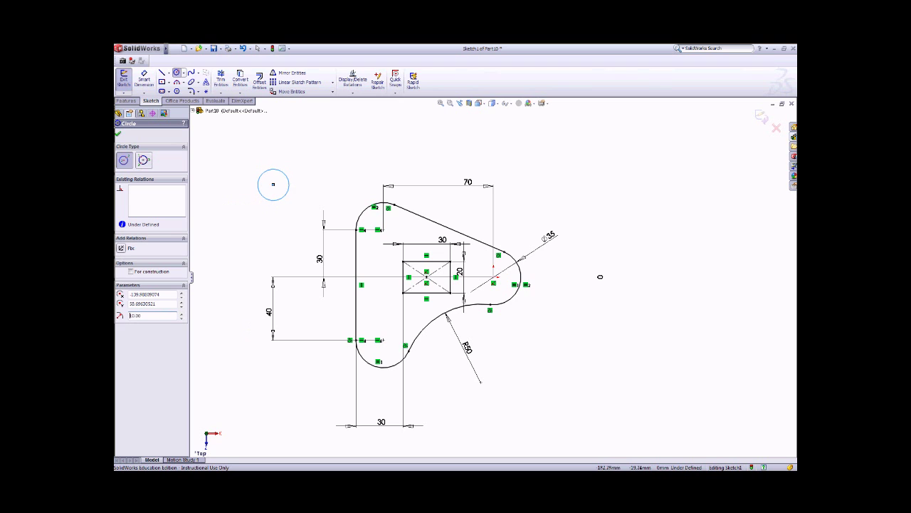
pyautogui.click(118, 134)
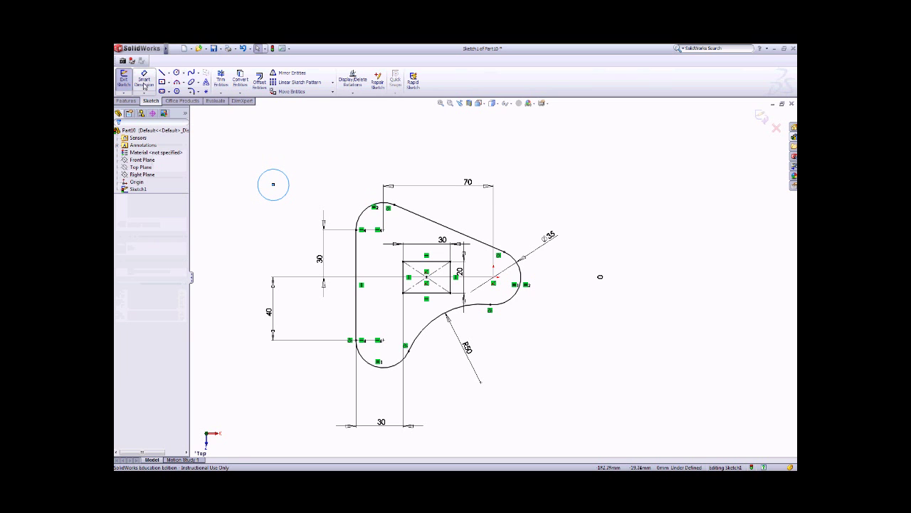
# - Add a 20 mm diameter dimension above the new circle outside the profile
pyautogui.click(143, 78)
pyautogui.click(264, 175)
pyautogui.click(269, 158)
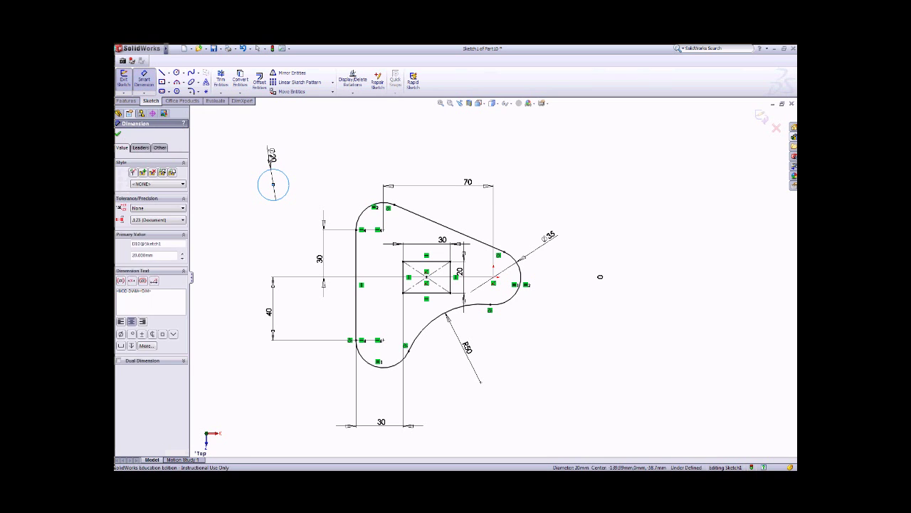
pyautogui.click(237, 168)
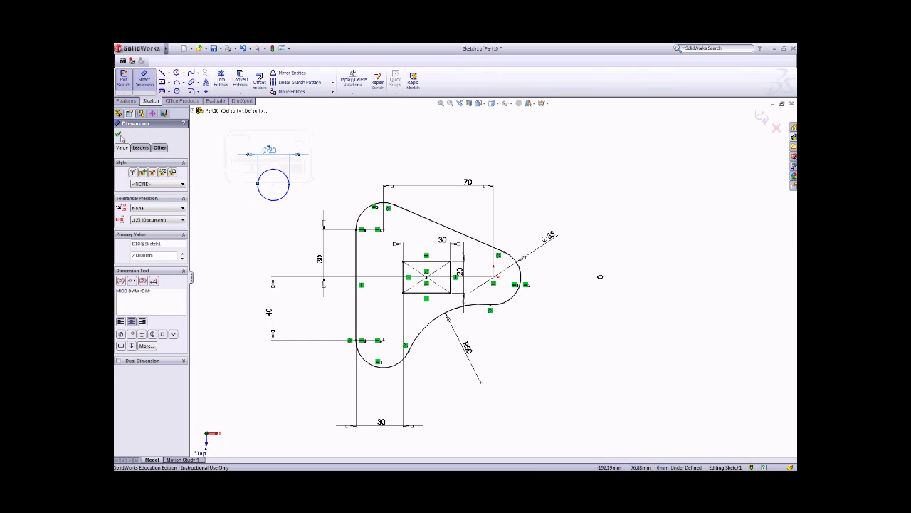
pyautogui.click(119, 135)
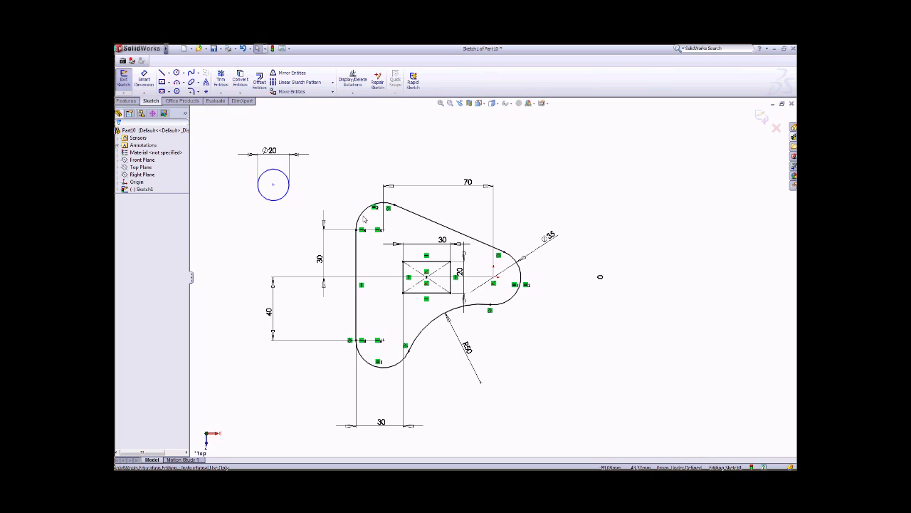
# - Add a concentric relation between the 20 mm circle and the 35 mm diameter arc at the profile's right end
pyautogui.rightClick(358, 137)
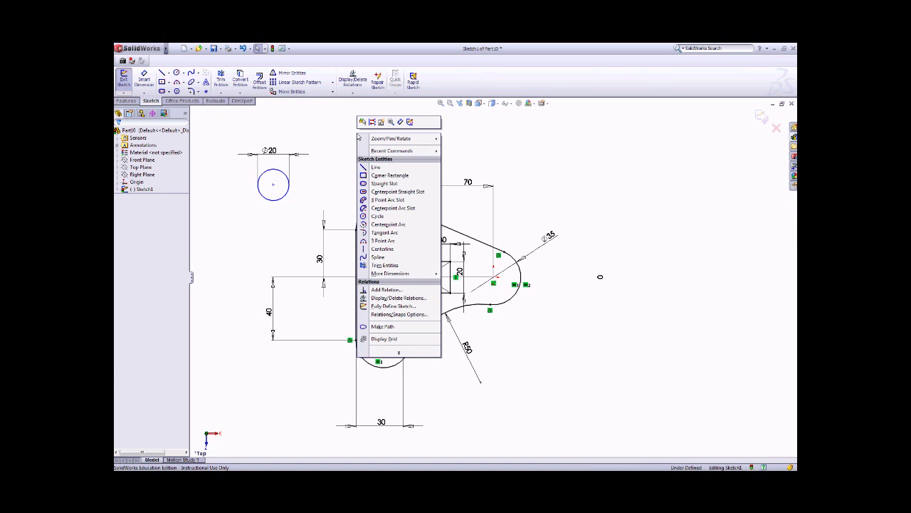
pyautogui.click(390, 291)
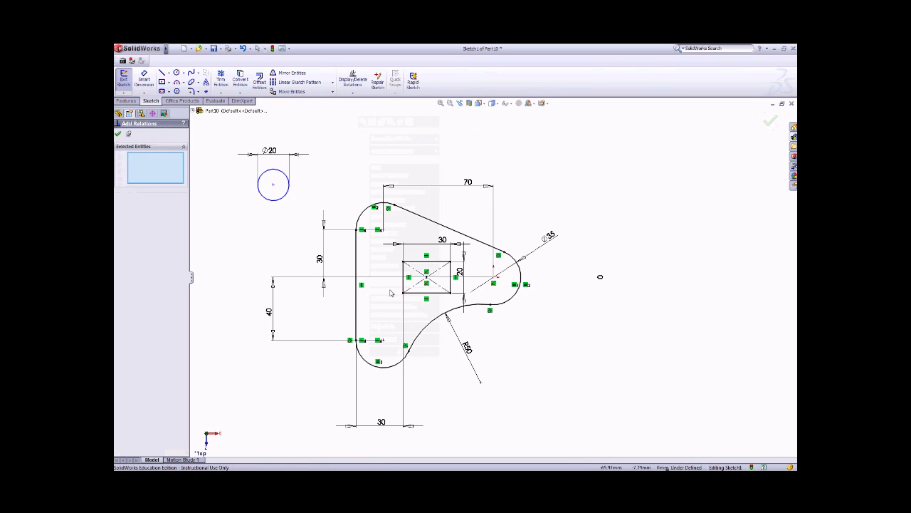
pyautogui.click(282, 201)
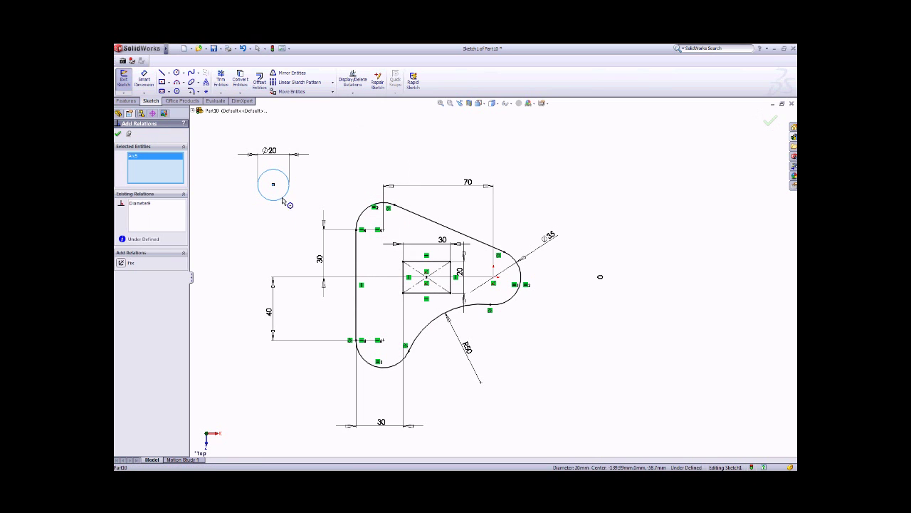
pyautogui.click(513, 303)
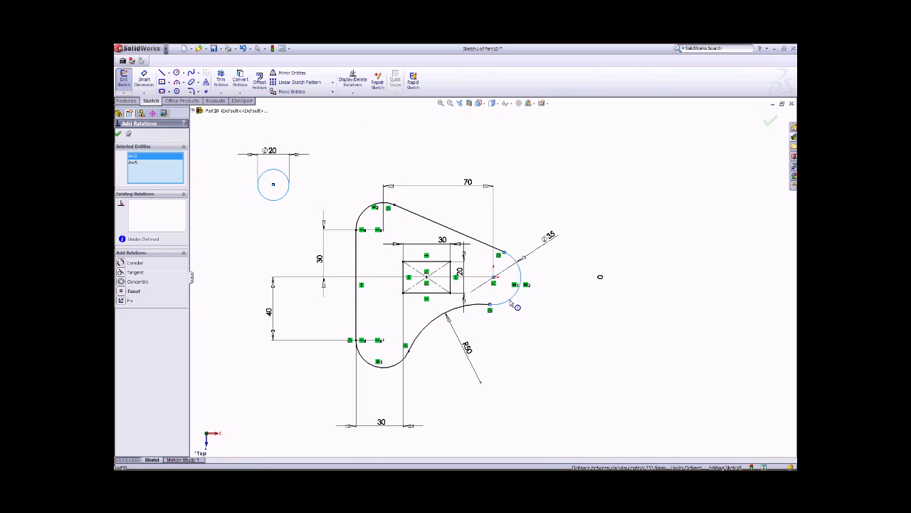
pyautogui.click(123, 282)
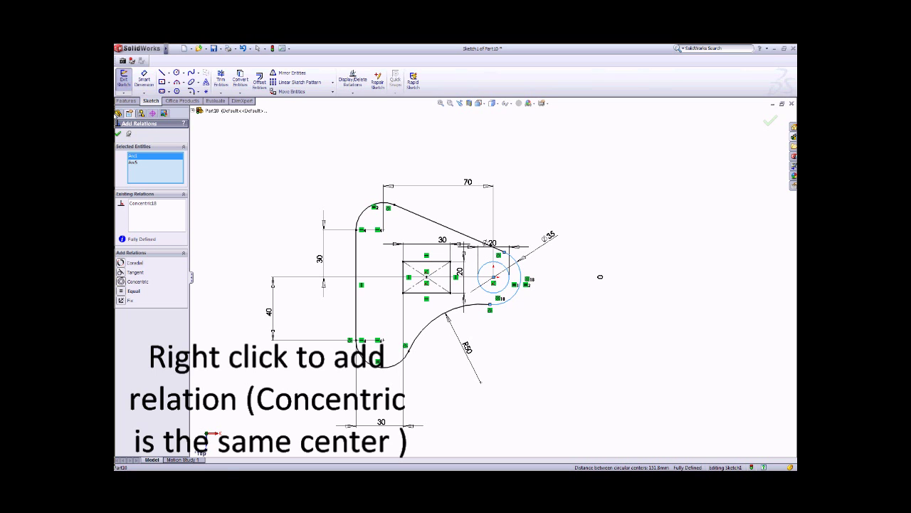
pyautogui.click(118, 134)
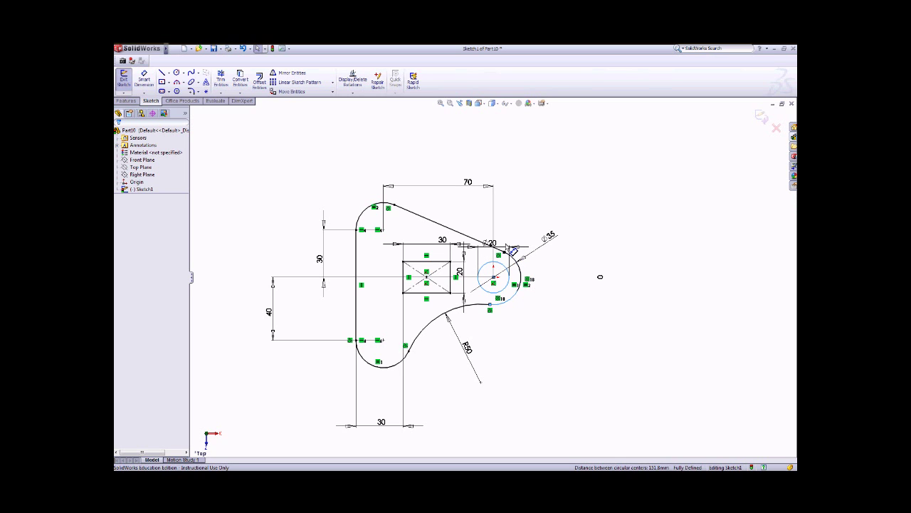
# - Move the 20 mm diameter dimension below the concentric circle and exit the sketch
pyautogui.moveTo(491, 243); pyautogui.dragTo(561, 342)
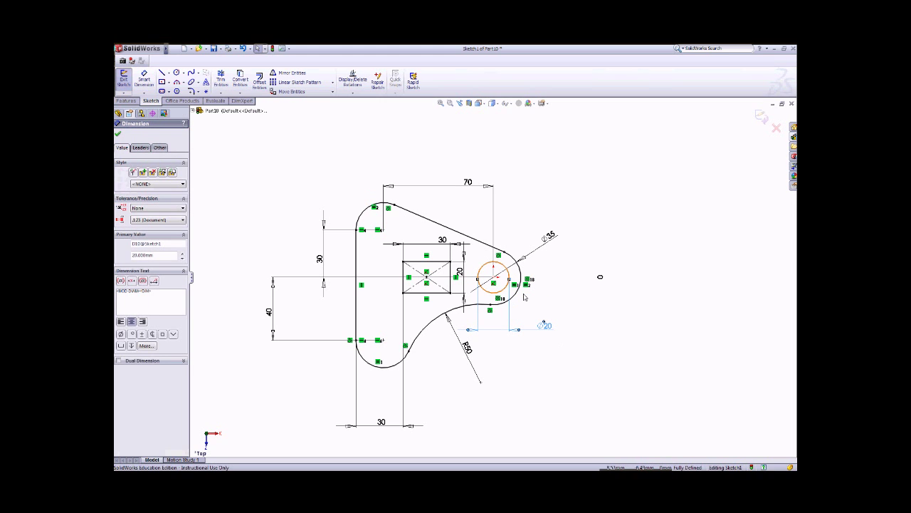
pyautogui.click(120, 136)
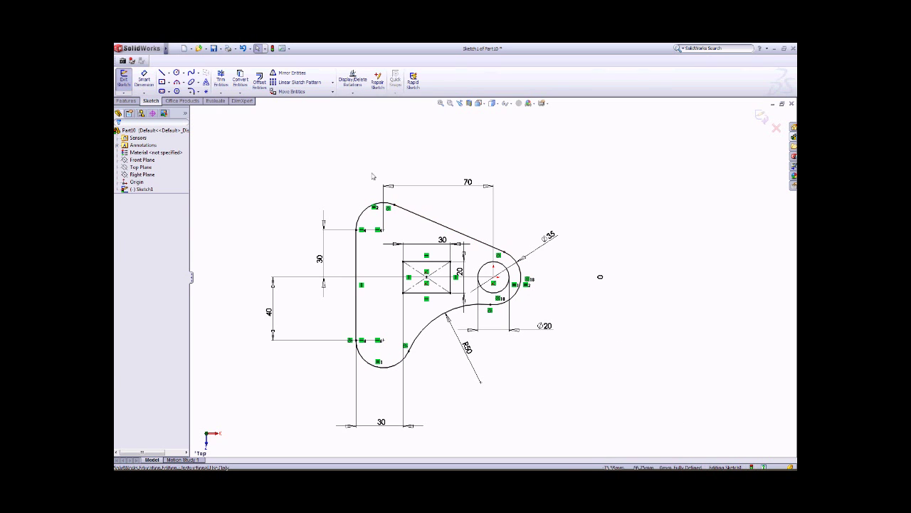
pyautogui.rightClick(279, 146)
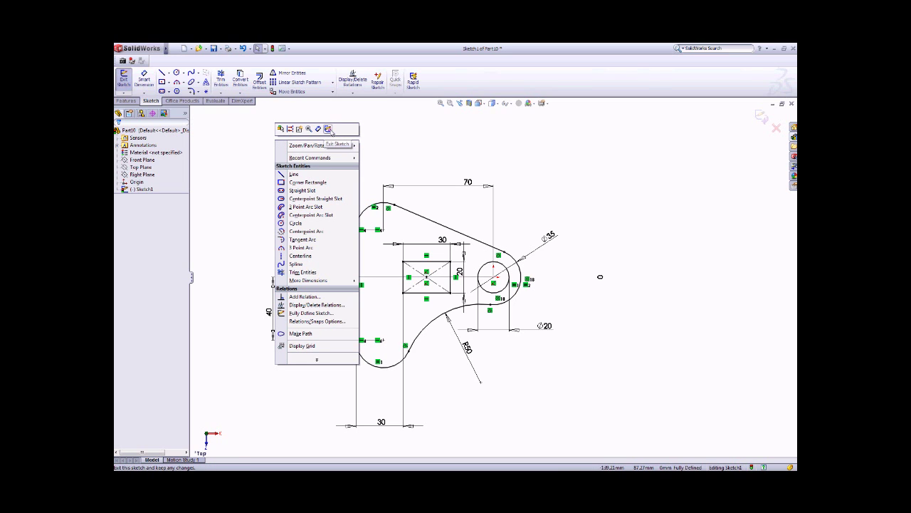
pyautogui.click(124, 80)
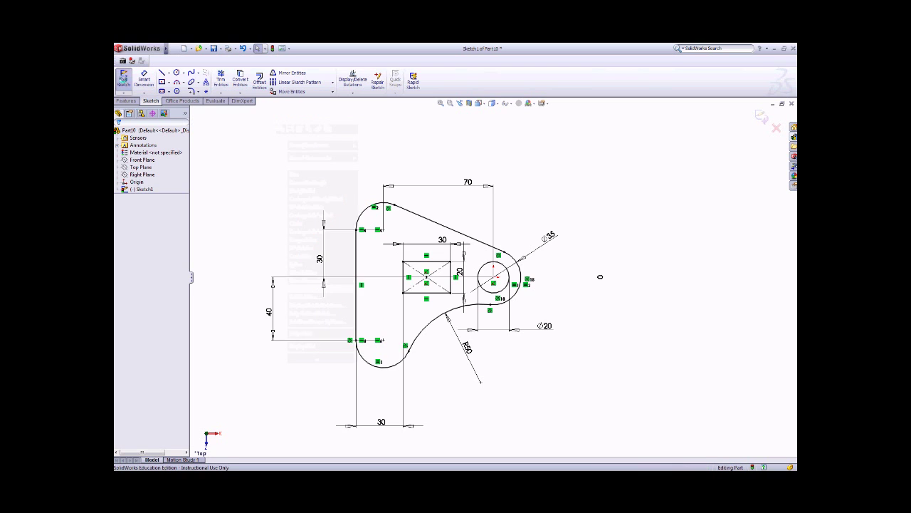
pyautogui.click(127, 100)
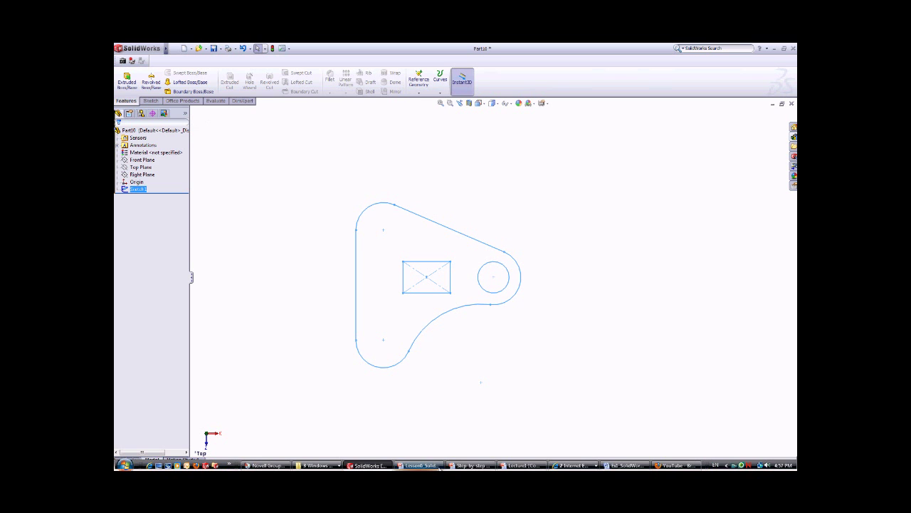
# - Review the lecture slides on 3D modelling and Extrude in PowerPoint, then switch back to SolidWorks
pyautogui.click(513, 466)
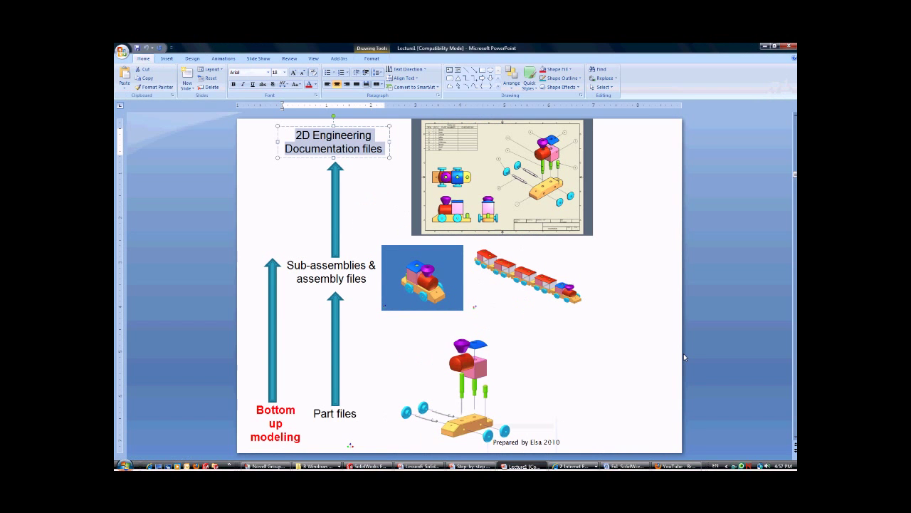
pyautogui.scroll(2, 682, 349)
pyautogui.scroll(-7, 683, 349)
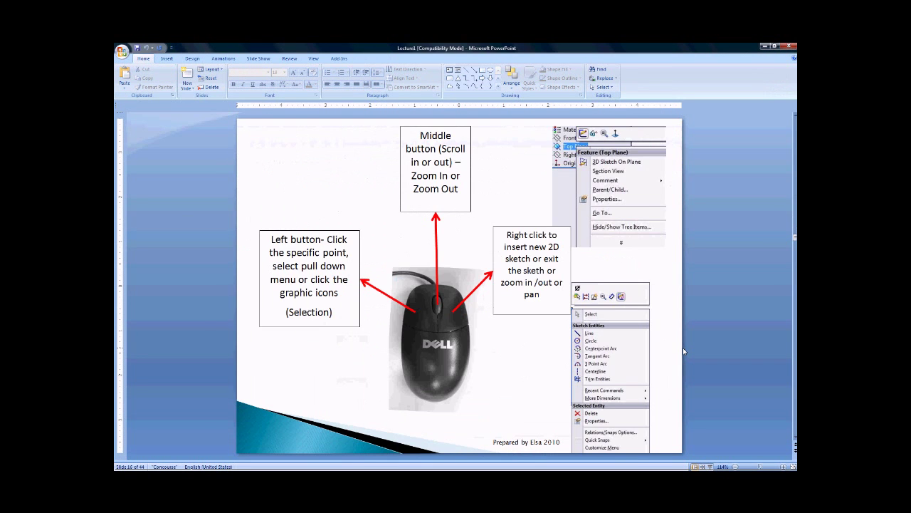
pyautogui.scroll(-4, 683, 347)
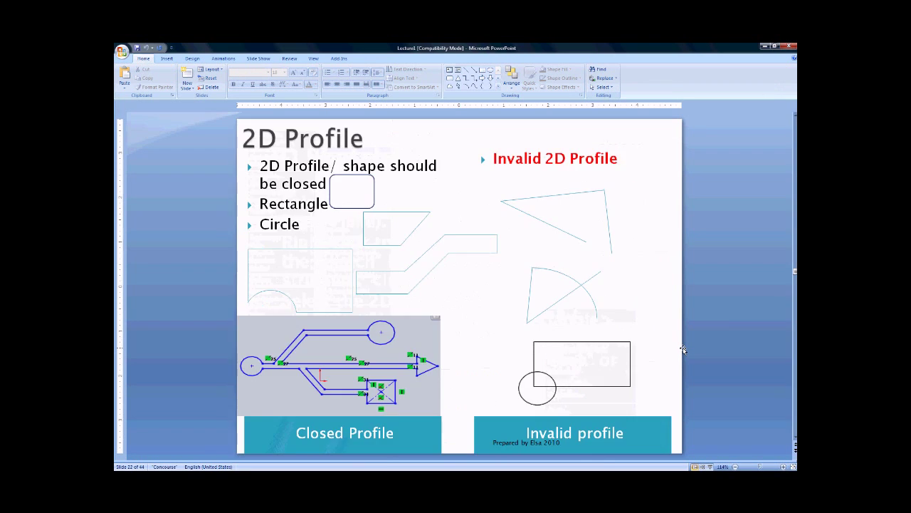
pyautogui.scroll(-5, 683, 347)
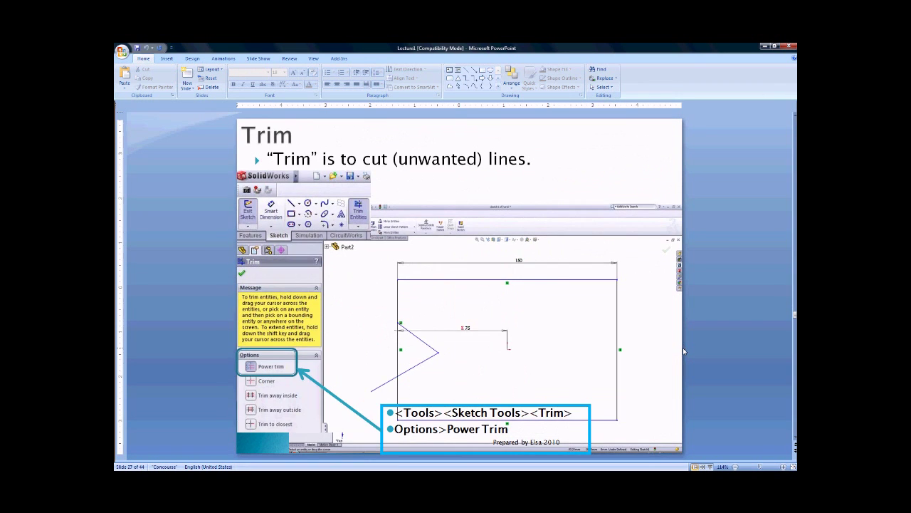
pyautogui.scroll(-2, 683, 347)
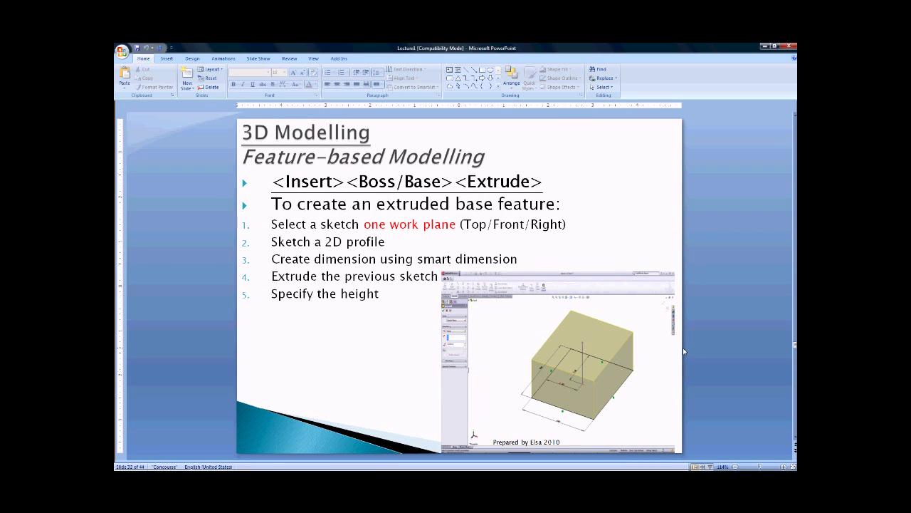
pyautogui.scroll(-1, 683, 347)
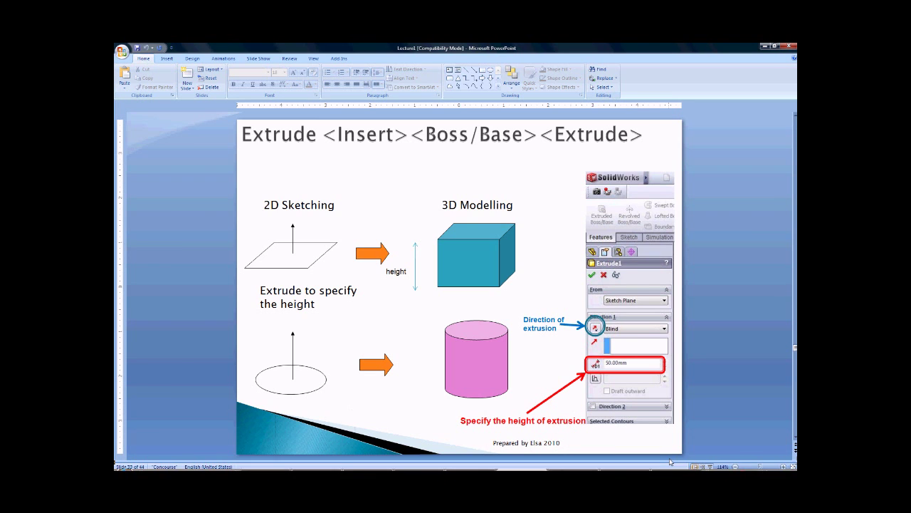
pyautogui.click(384, 467)
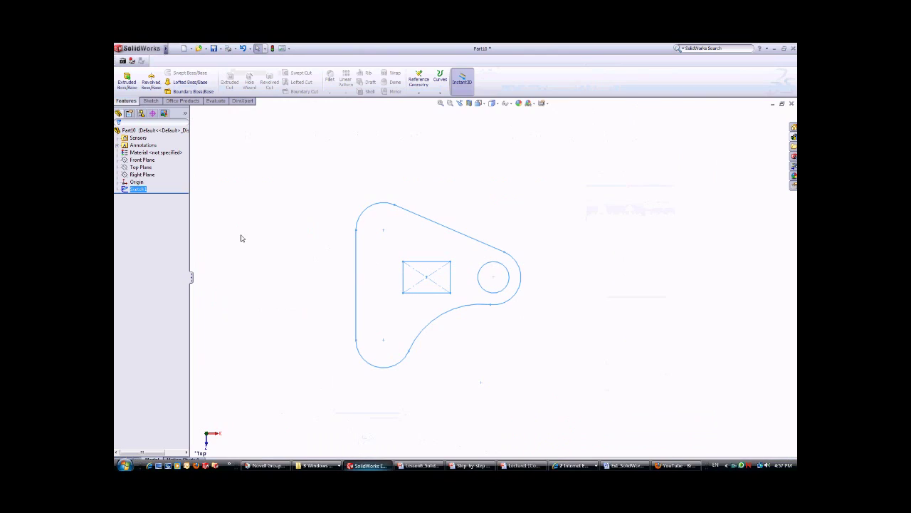
# - Start a blind boss extrusion of the profile sketch with a depth of 50 mm
pyautogui.rightClick(215, 144)
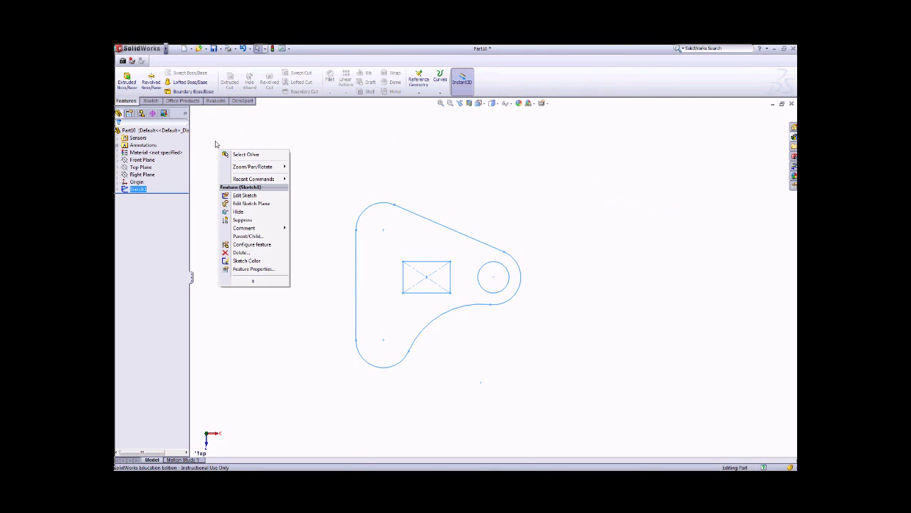
pyautogui.click(128, 82)
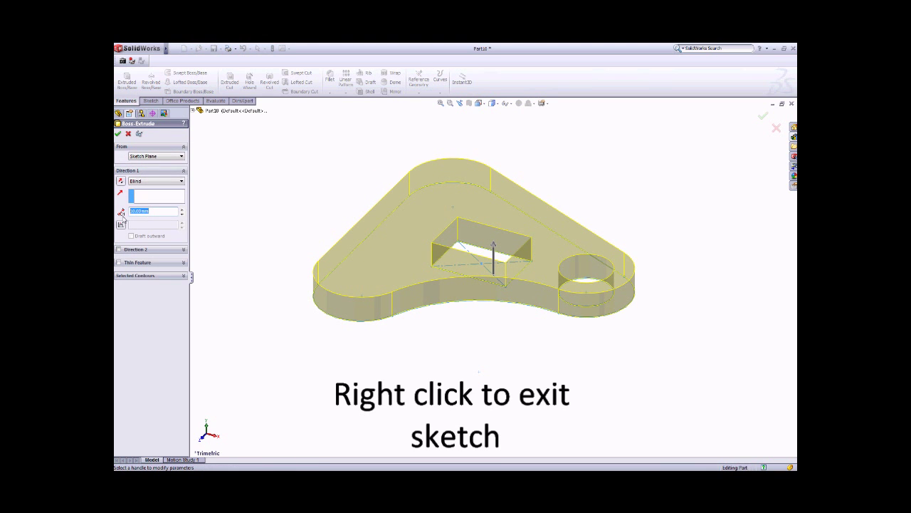
pyautogui.write('50')
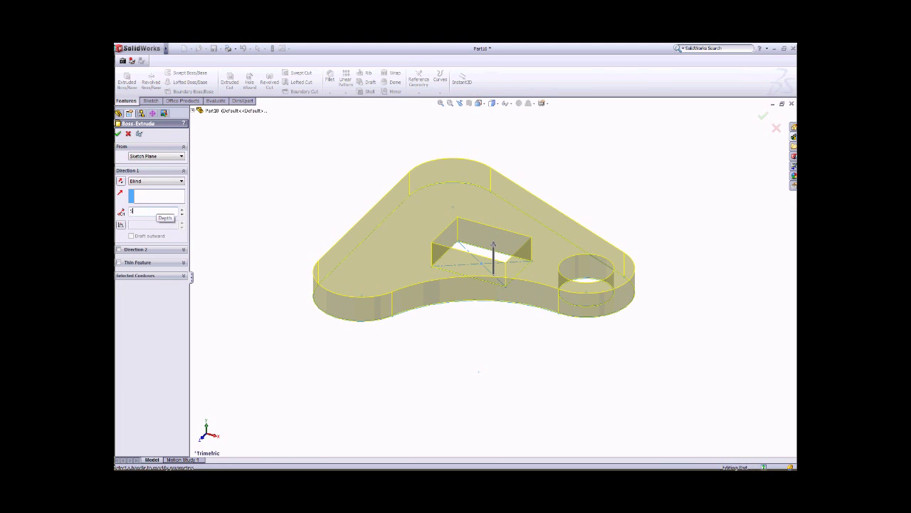
pyautogui.press('Return')
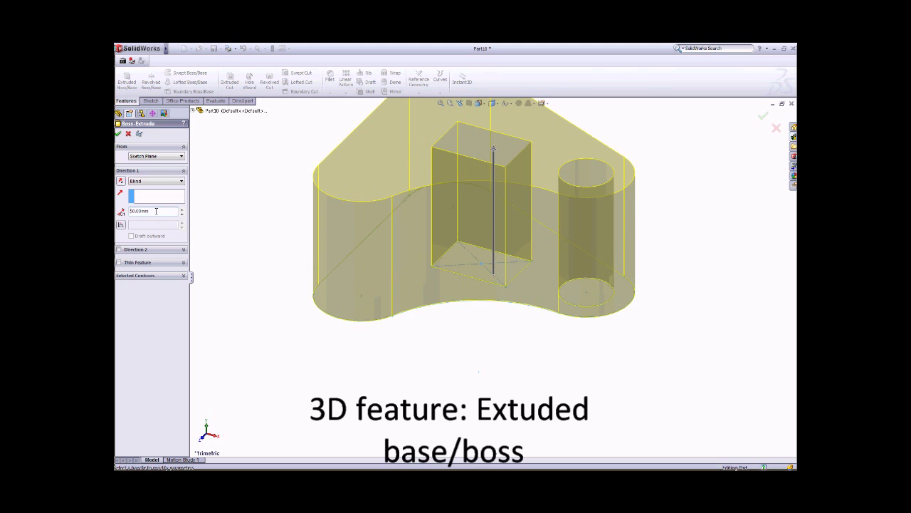
pyautogui.click(441, 104)
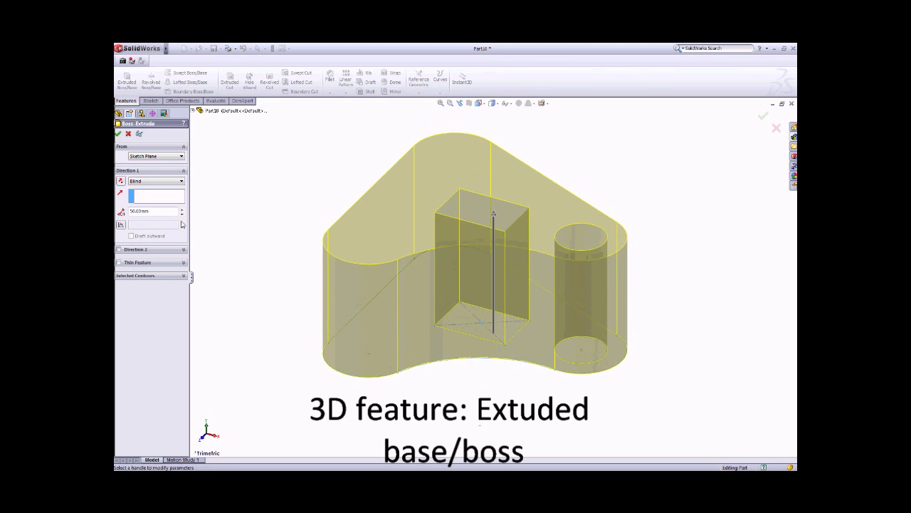
# - Set the extrusion depth to 10 mm and complete the boss
pyautogui.write('1')
pyautogui.press('Return')
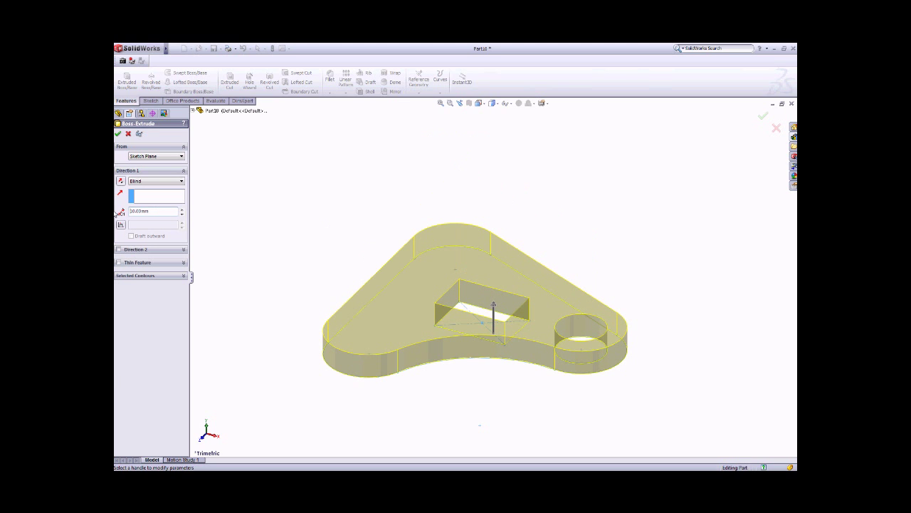
pyautogui.click(118, 134)
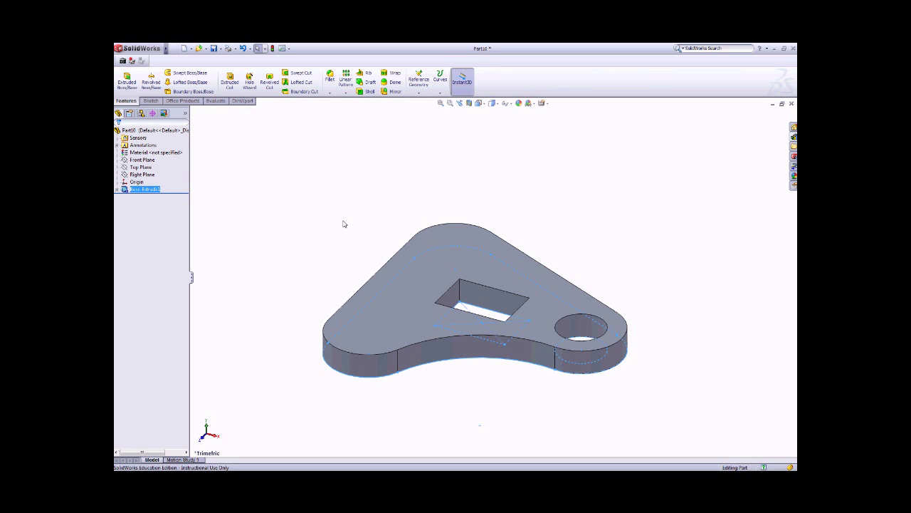
# - Examine the extruded part in the Top, Front, Right and Isometric orientations
pyautogui.press('space')
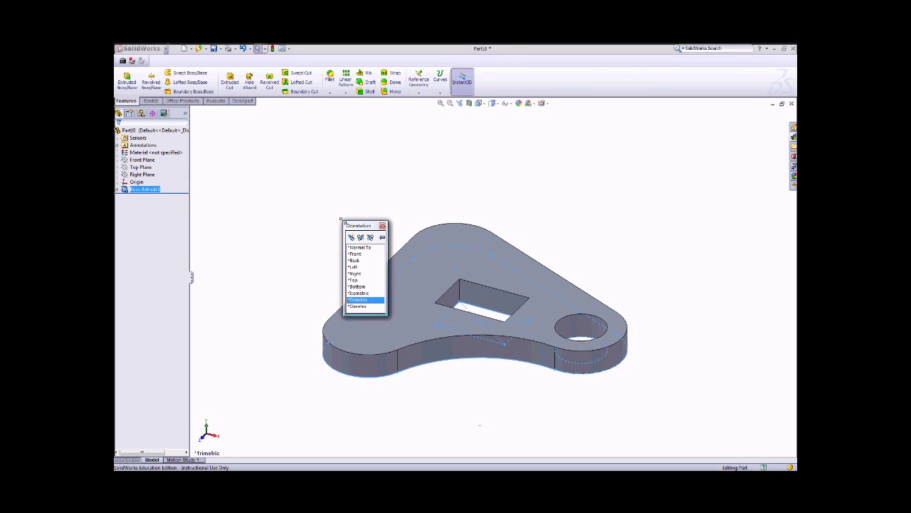
pyautogui.click(356, 280)
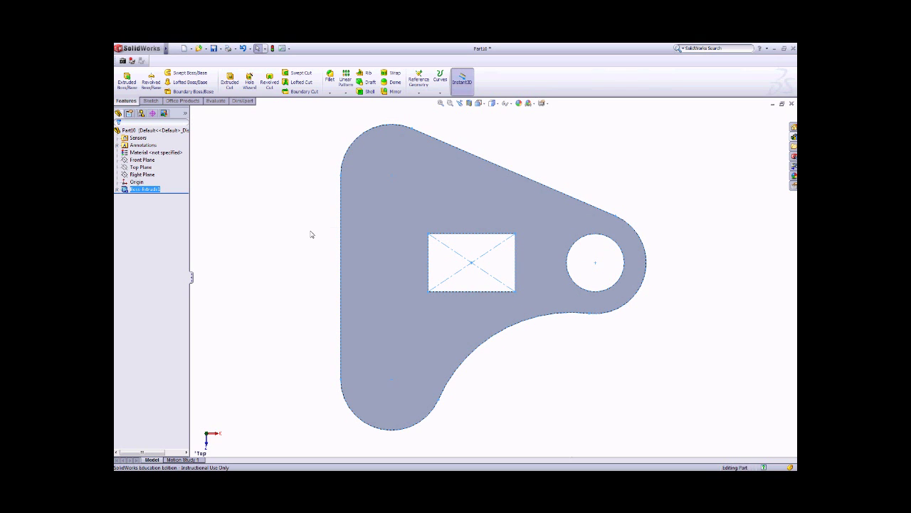
pyautogui.press('space')
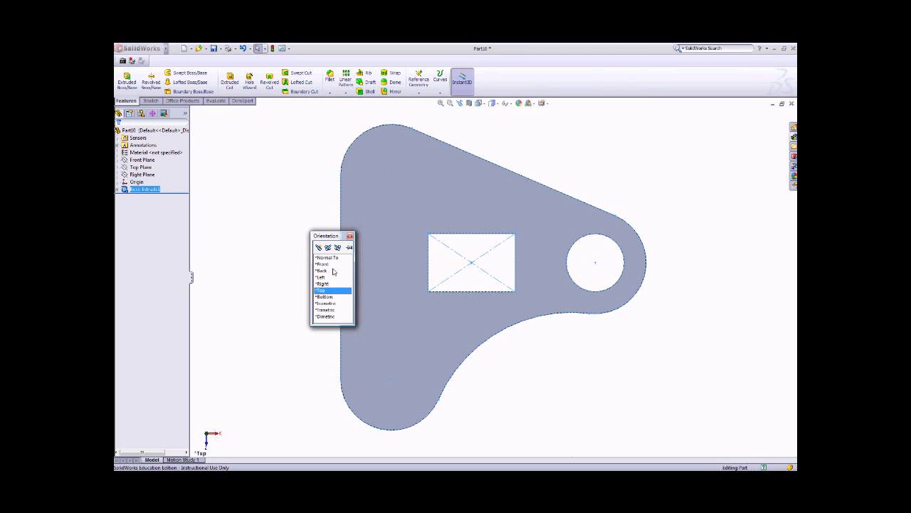
pyautogui.click(334, 265)
pyautogui.press('space')
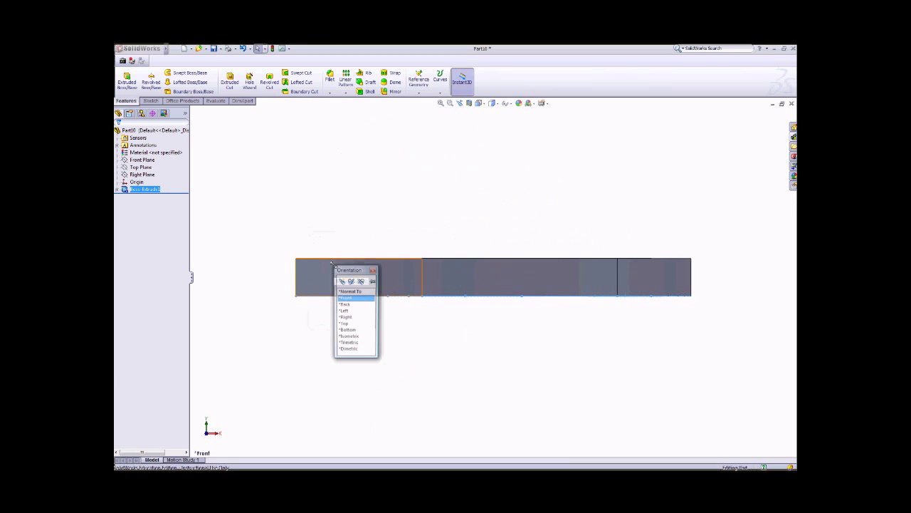
pyautogui.click(353, 318)
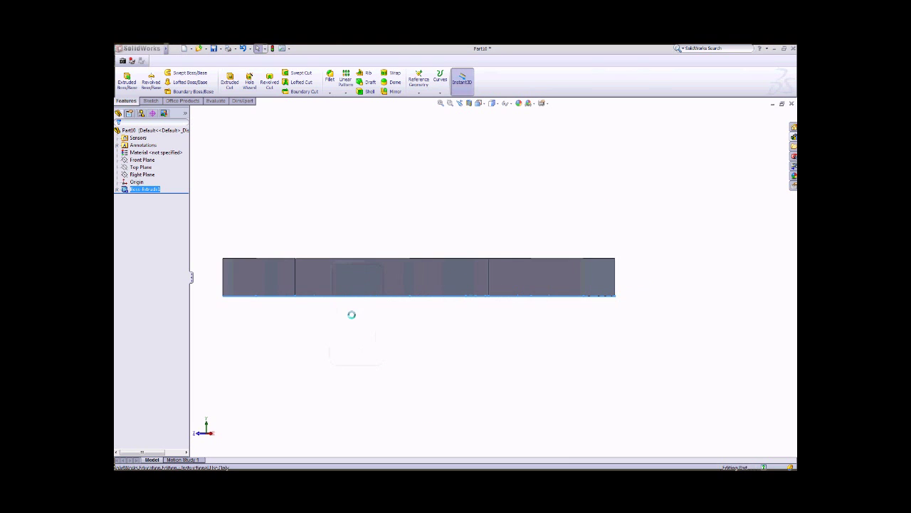
pyautogui.press('space')
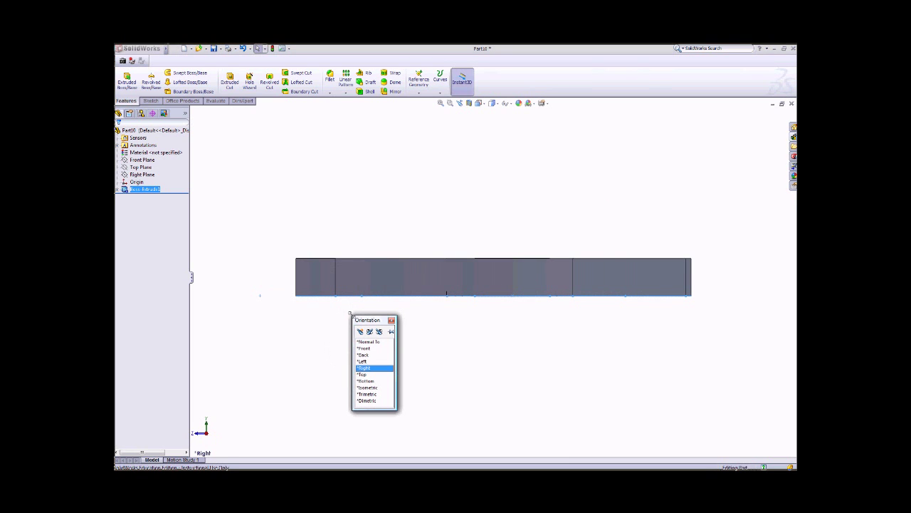
pyautogui.click(368, 393)
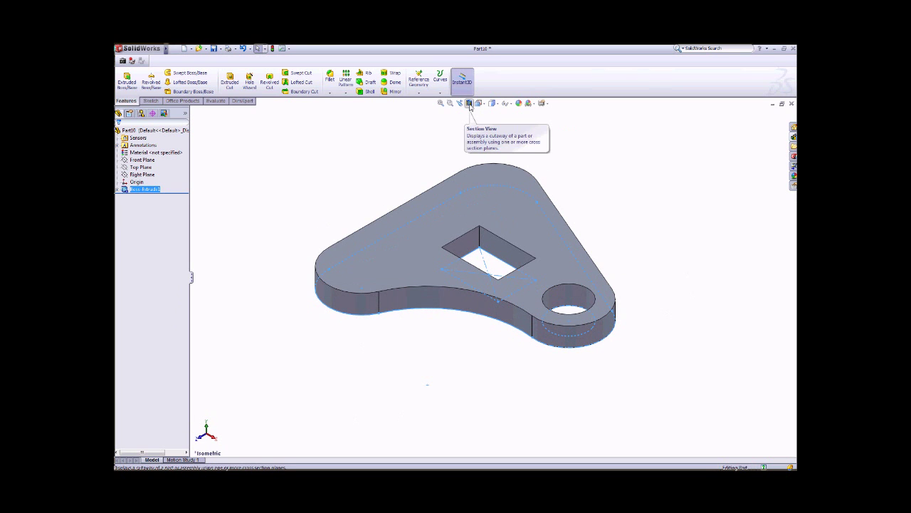
pyautogui.click(450, 103)
pyautogui.moveTo(487, 157); pyautogui.dragTo(533, 204)
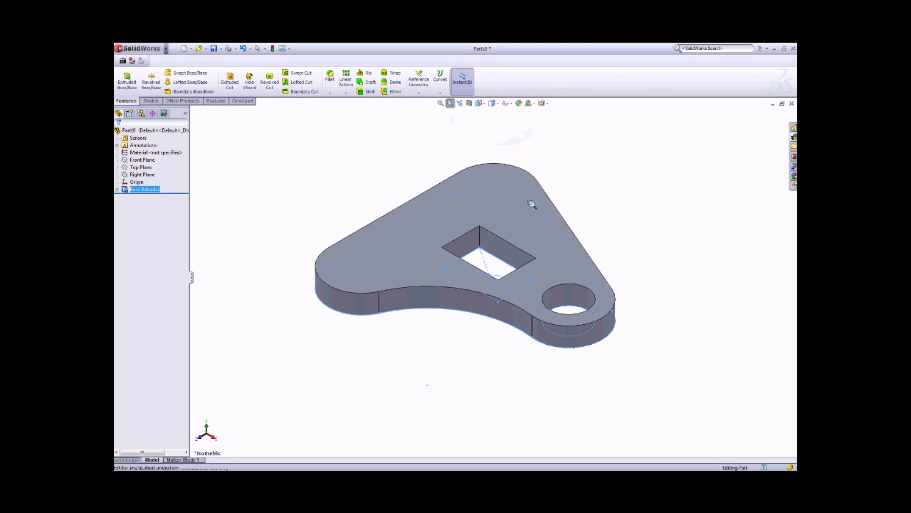
pyautogui.click(441, 103)
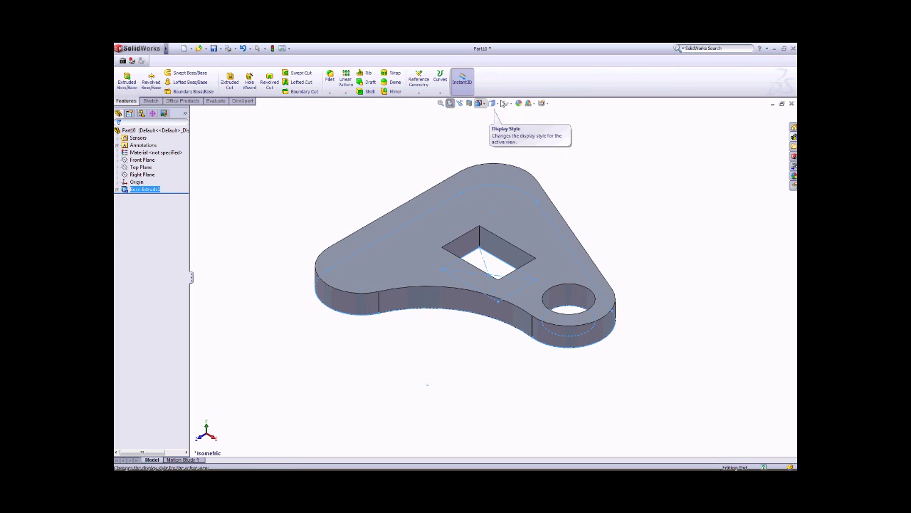
# - View the part with hidden lines visible, then restore the shaded with edges display style
pyautogui.click(498, 104)
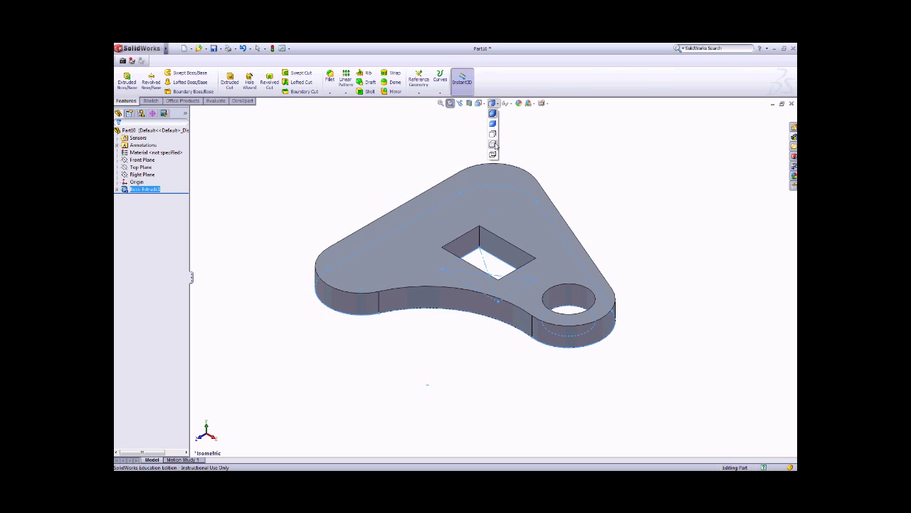
pyautogui.click(492, 144)
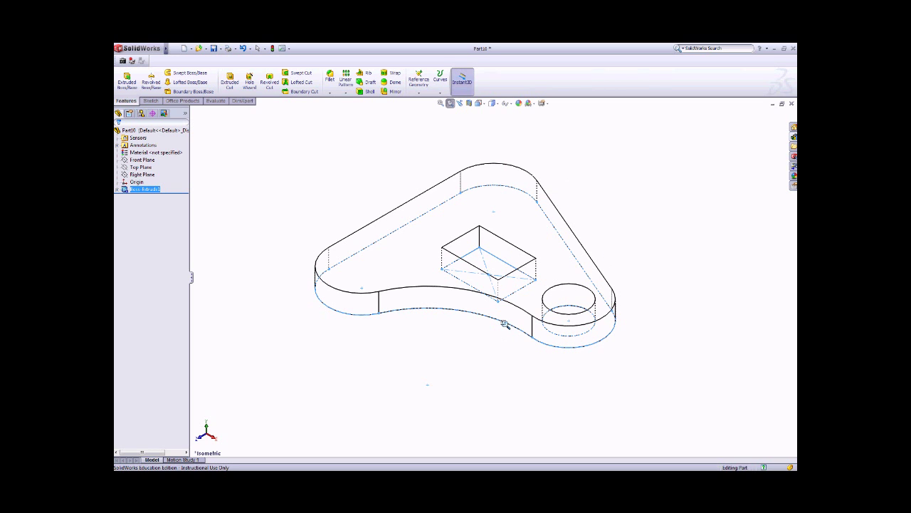
pyautogui.click(496, 103)
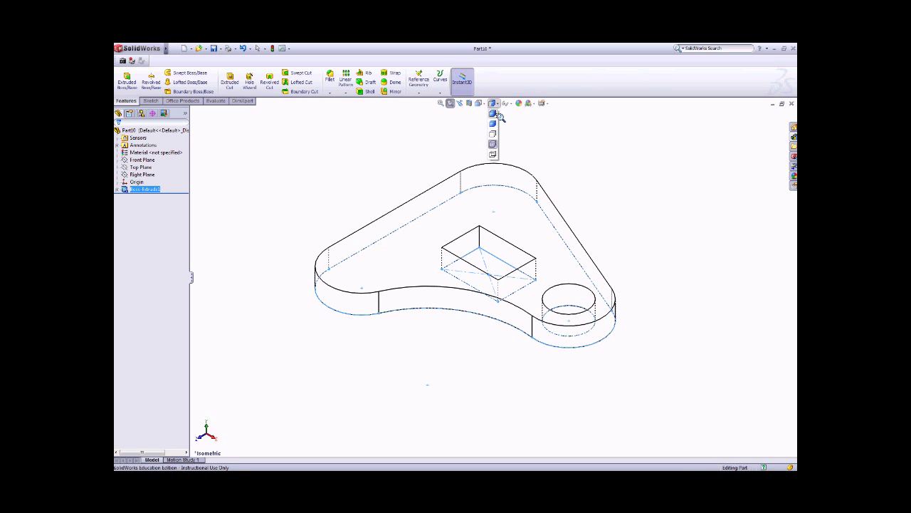
pyautogui.click(500, 117)
pyautogui.rightClick(440, 149)
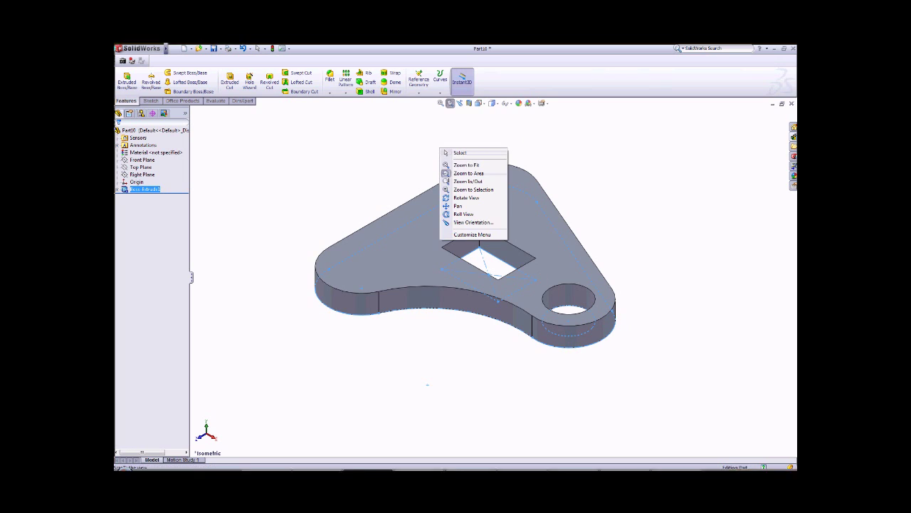